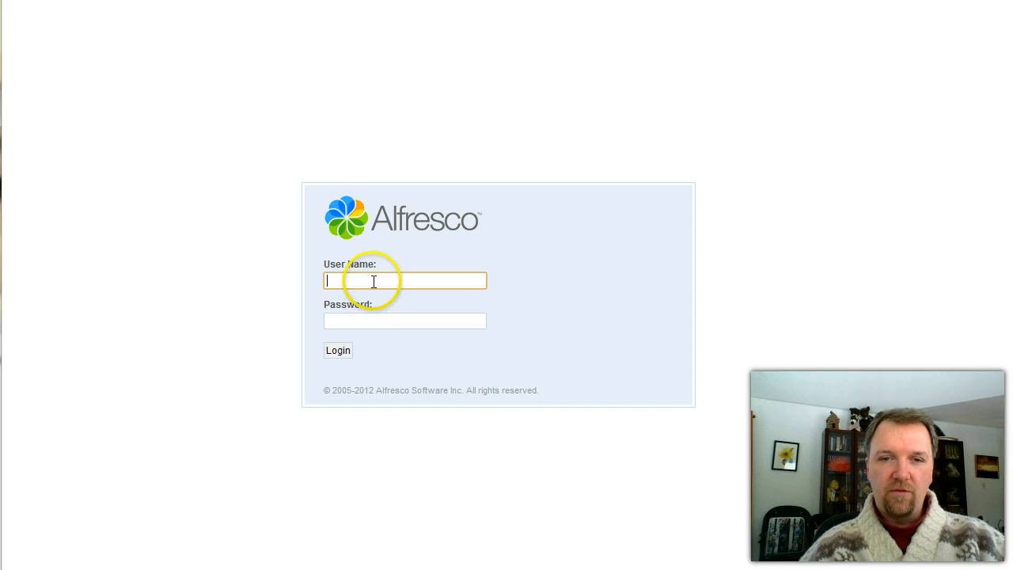
Sign in to Alfresco Share with the manager's saved user name and password
left_click(374, 282)
left_click(369, 298)
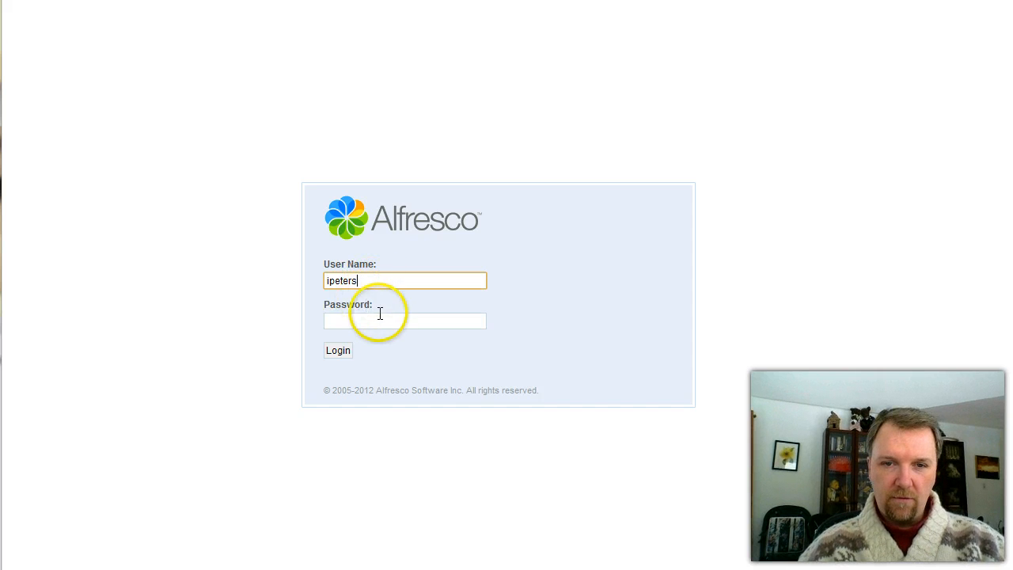
left_click(381, 321)
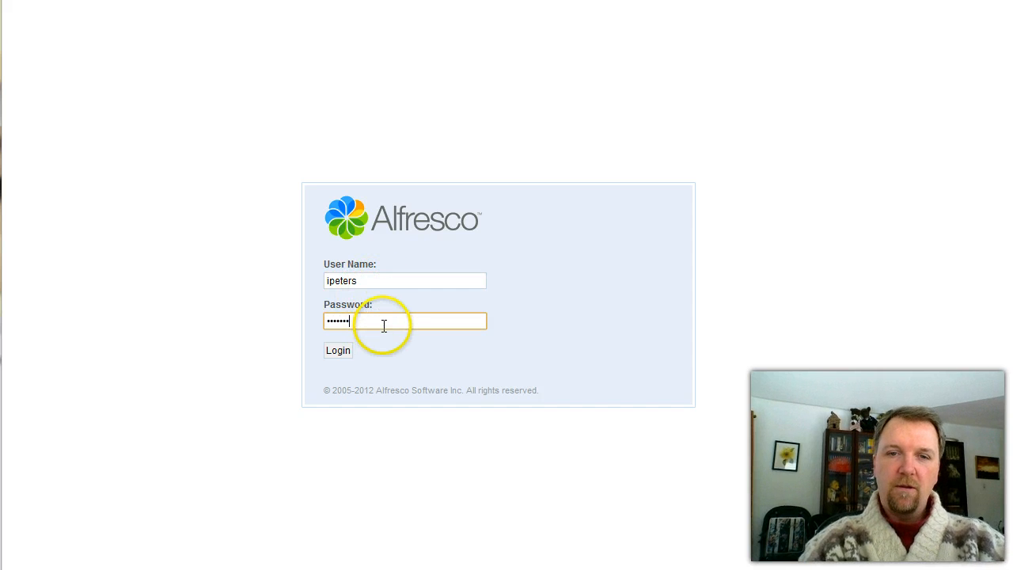
key("Return")
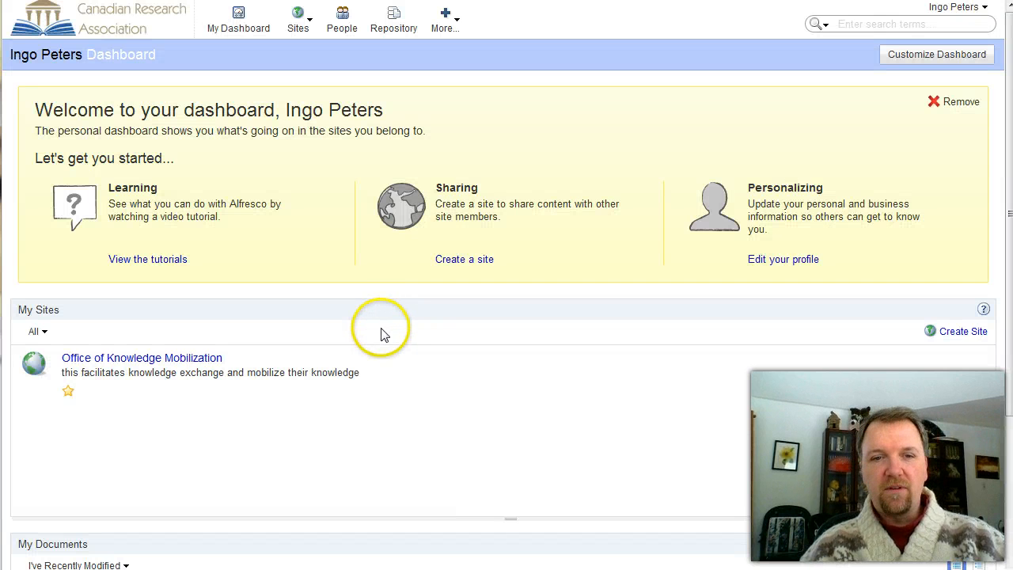
Show the Office of Knowledge Mobilization site's Members page and list all current members
left_click(188, 360)
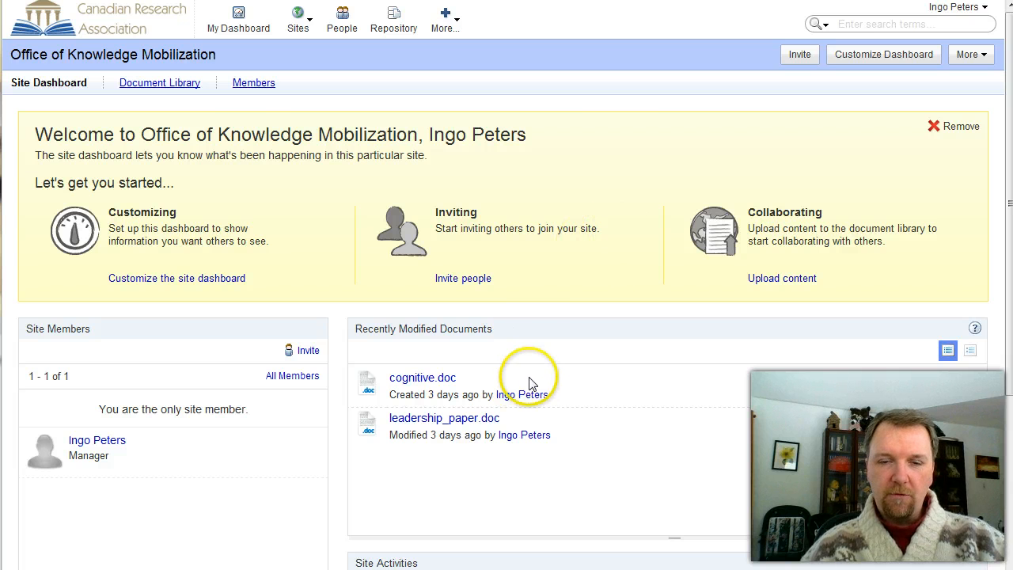
left_click(252, 83)
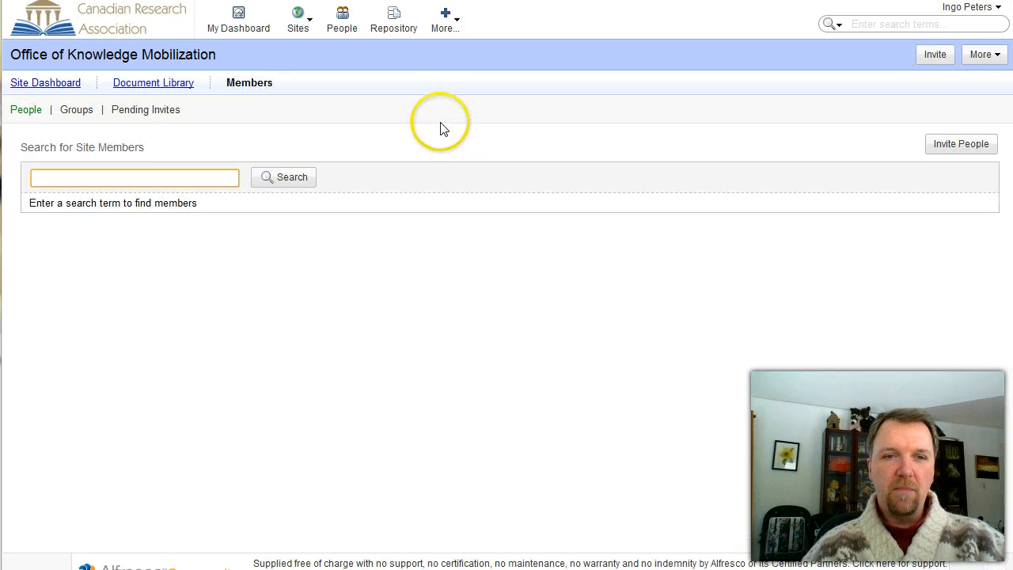
left_click(273, 180)
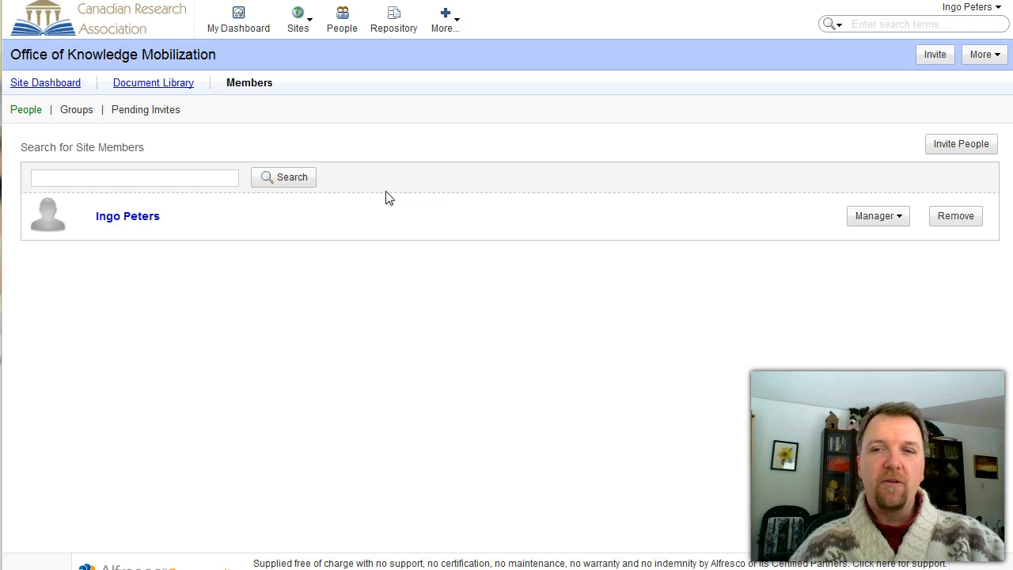
Enter the external invitee's first name, last name and e-mail, and add them to the invite list
left_click(942, 143)
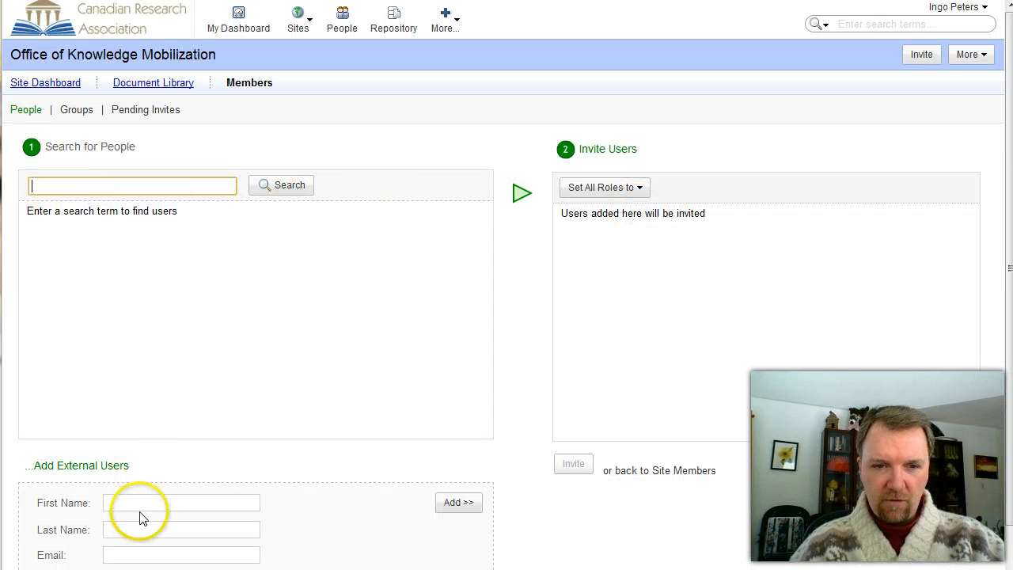
scroll(185, 496, "down", 1)
left_click(147, 442)
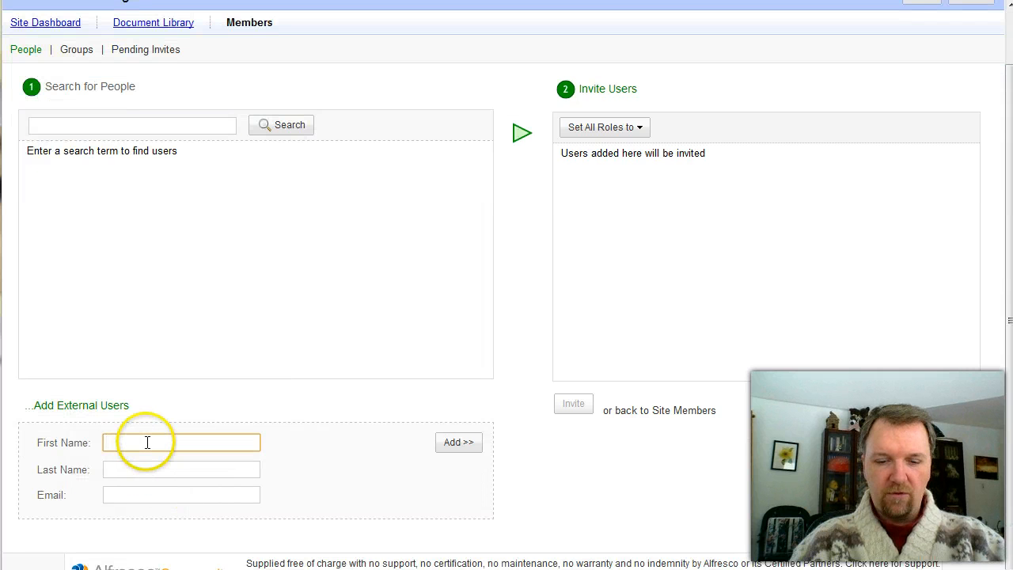
key("Tab")
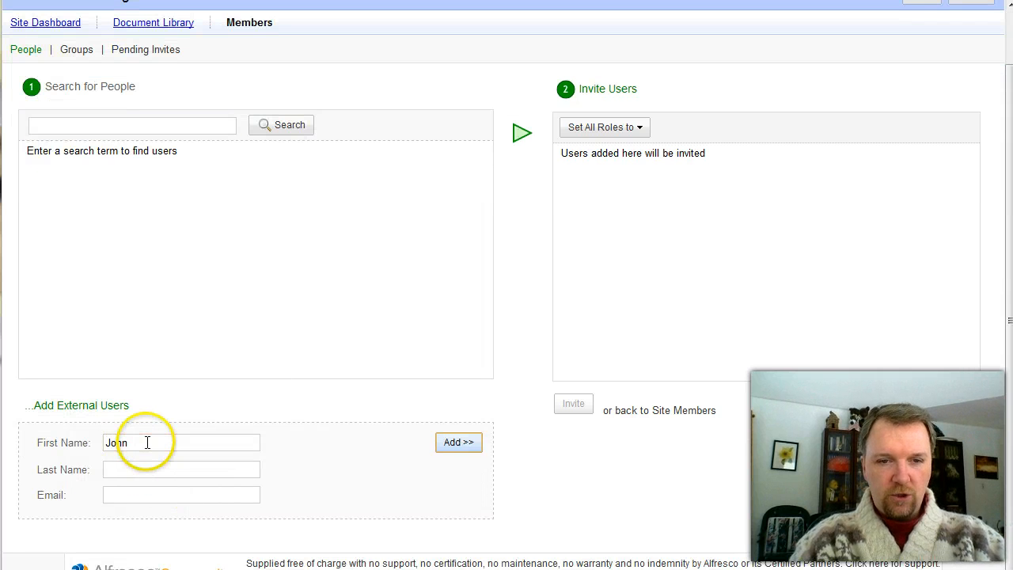
key("Tab")
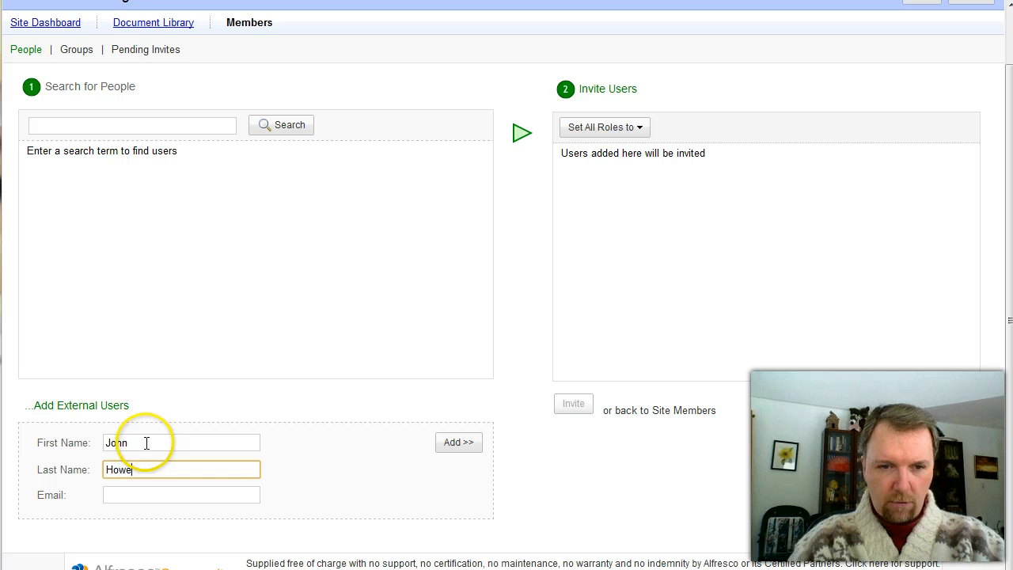
key("Tab")
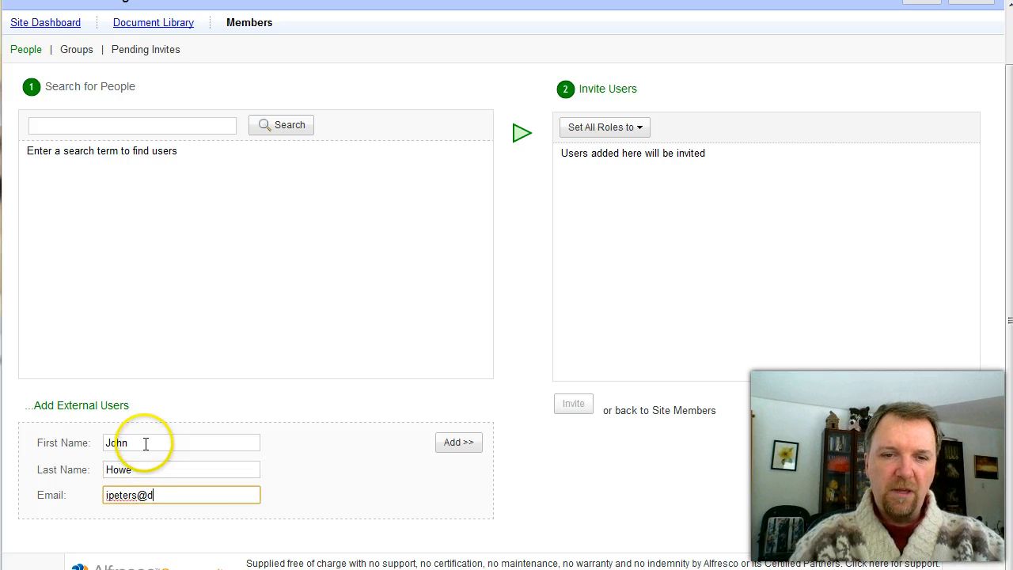
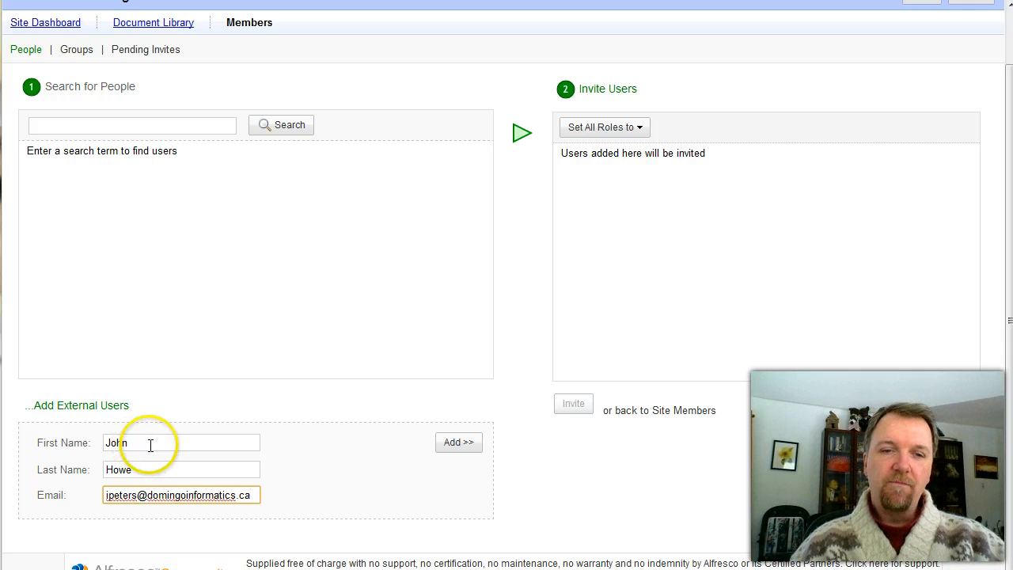
left_click(452, 448)
Give the invitee the Collaborator role and send the site invitation
left_click(855, 160)
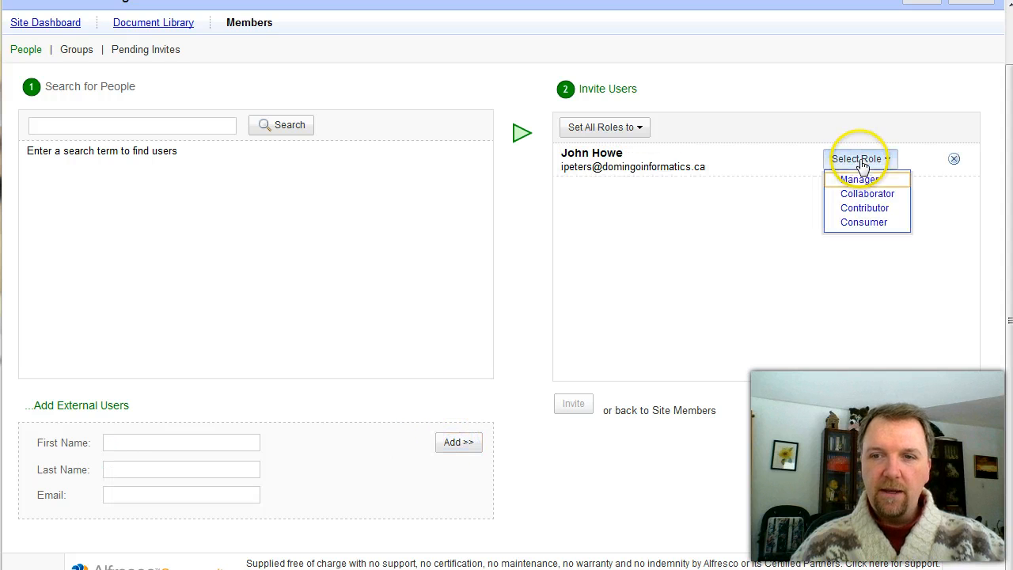
left_click(865, 193)
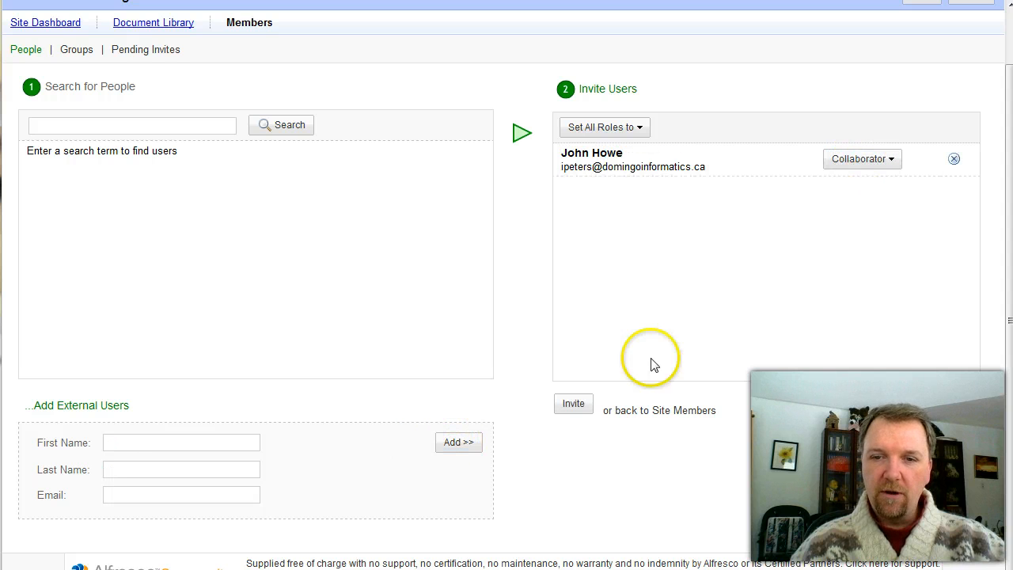
left_click(577, 403)
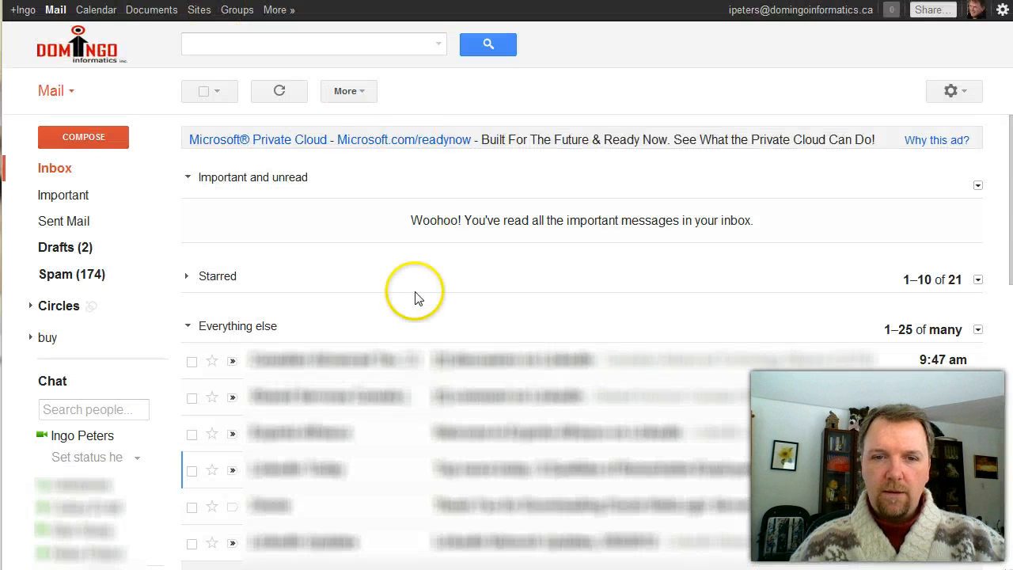
Refresh the Gmail inbox and open the Alfresco Share invitation email with images displayed
left_click(189, 327)
left_click(277, 91)
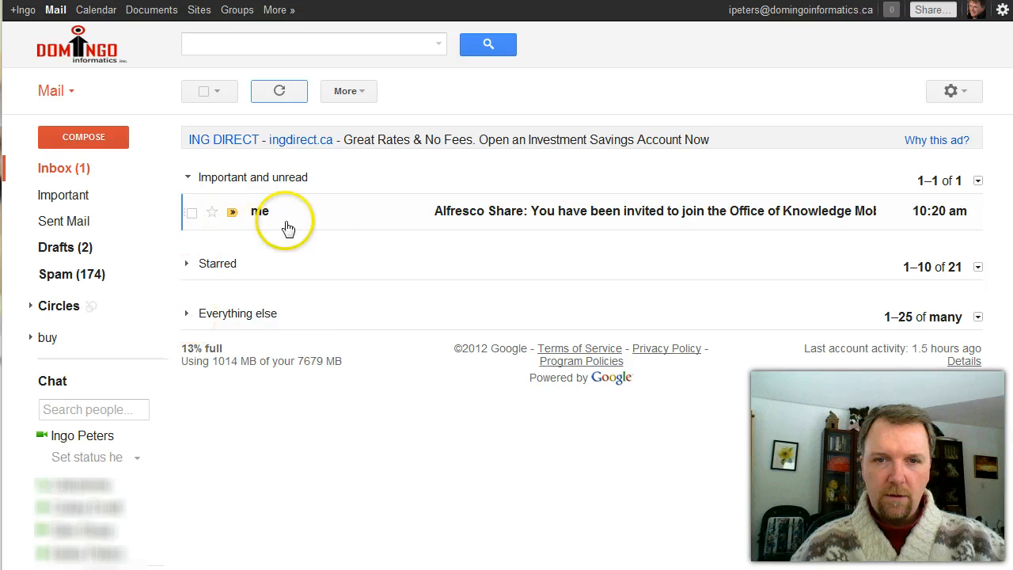
left_click(532, 212)
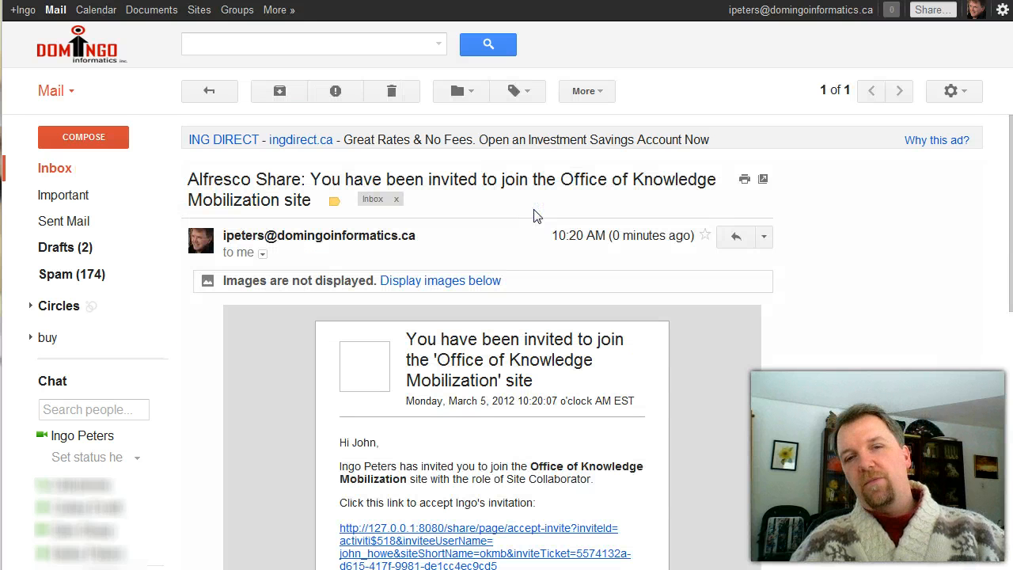
left_click(462, 281)
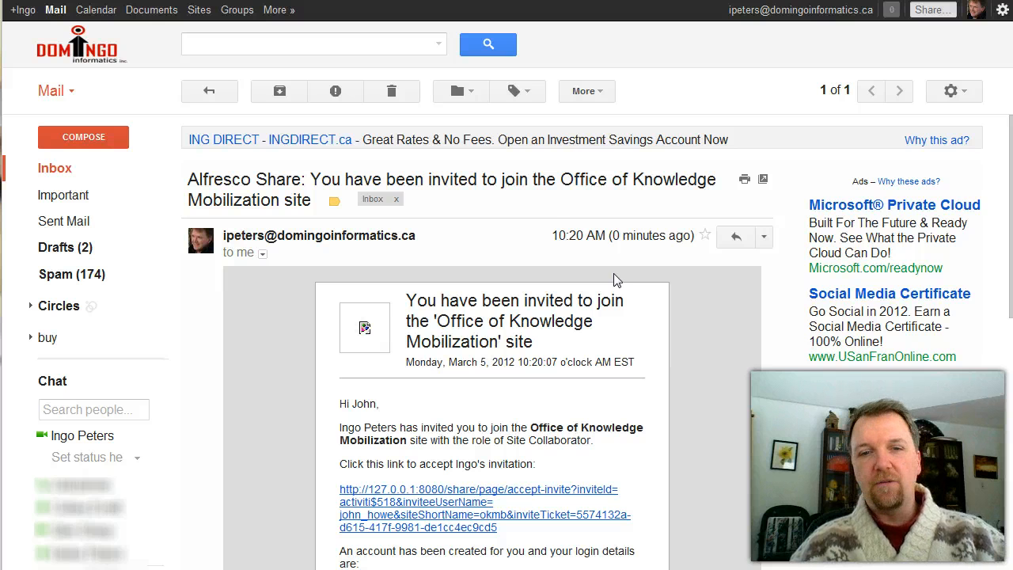
Select and copy the accept-invite link address from the invitation email
scroll(546, 353, "down", 2)
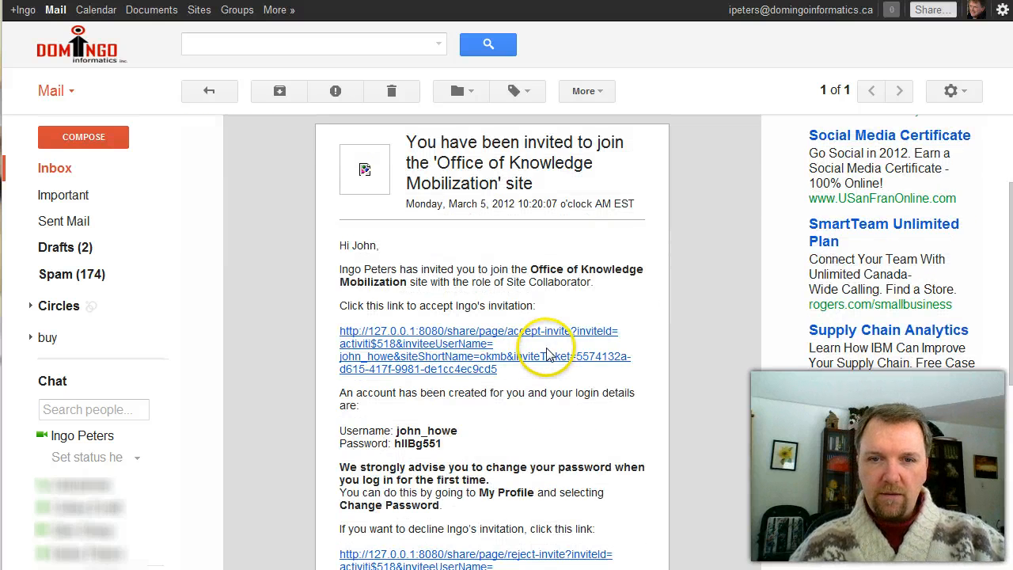
scroll(546, 353, "down", 1)
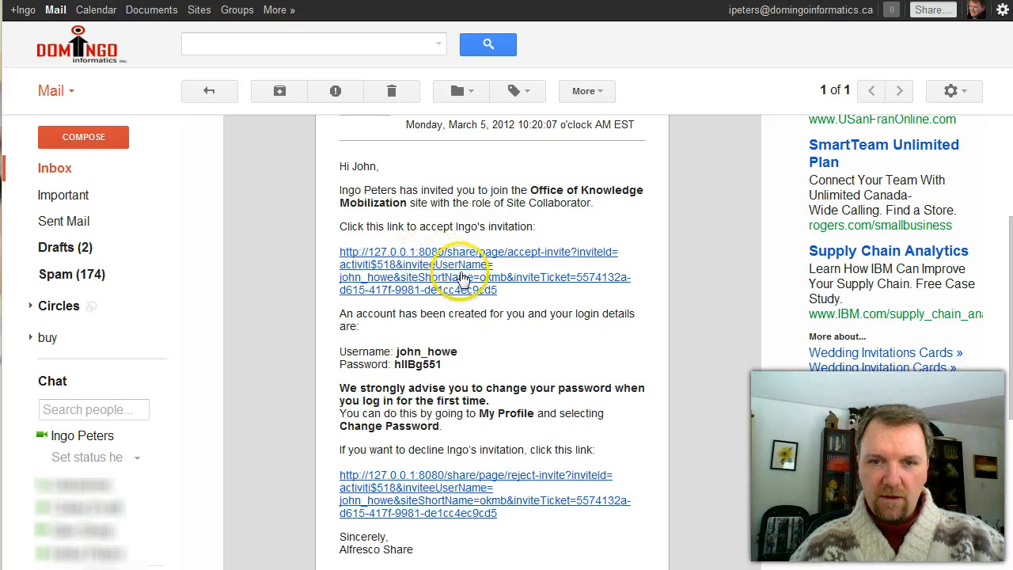
left_click_drag(505, 291, 449, 254)
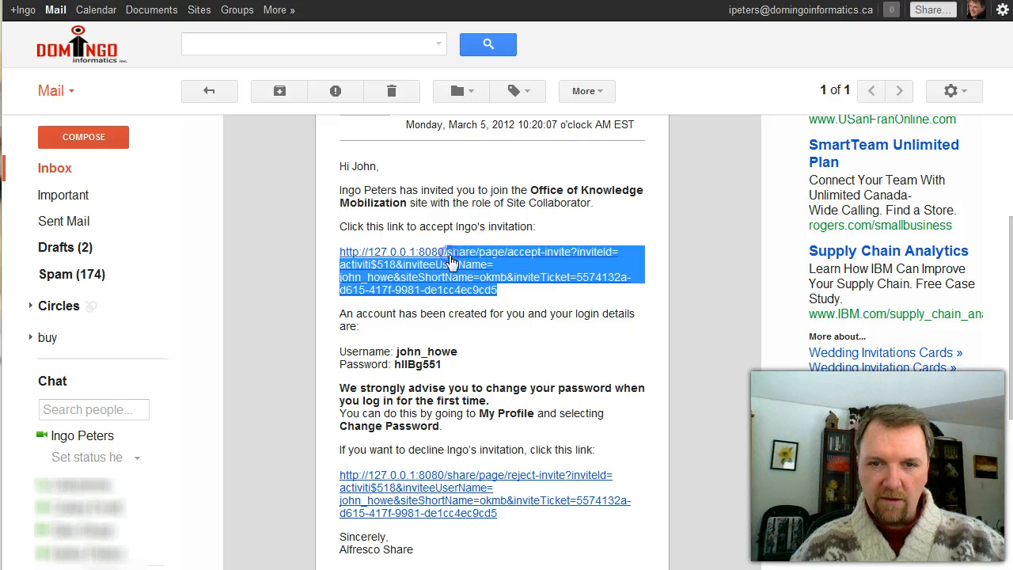
right_click(465, 276)
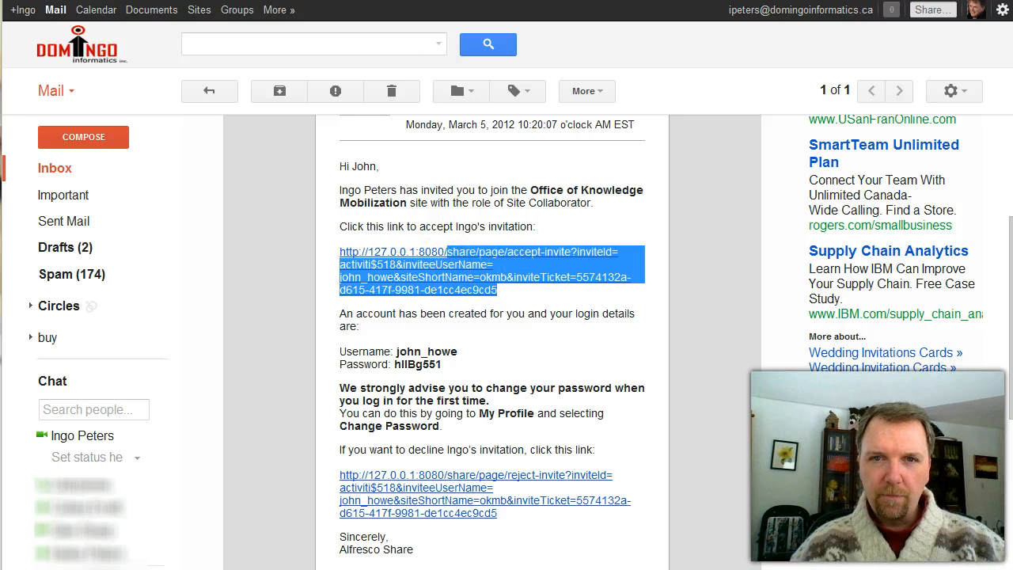
left_click(362, 56)
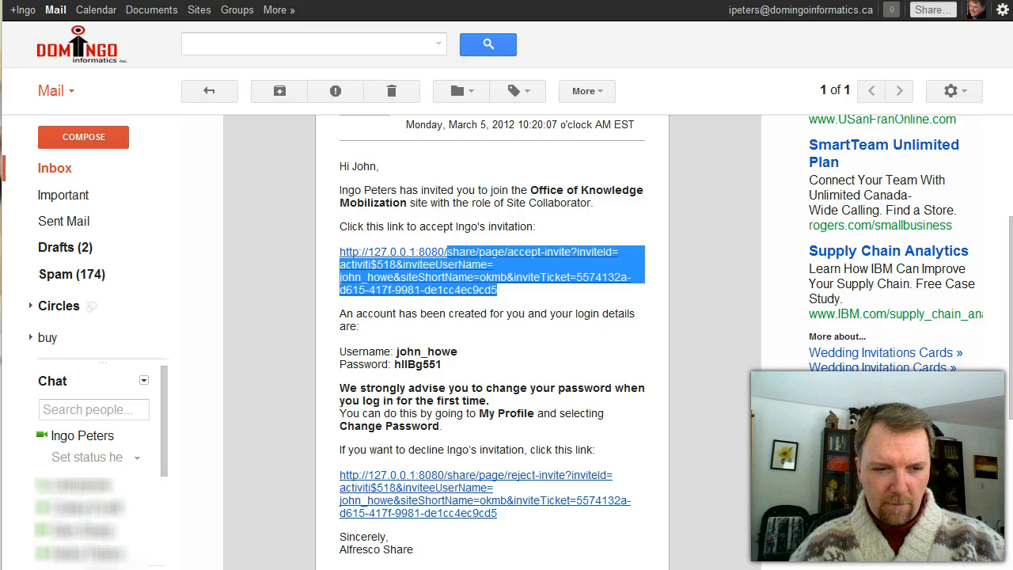
key("super")
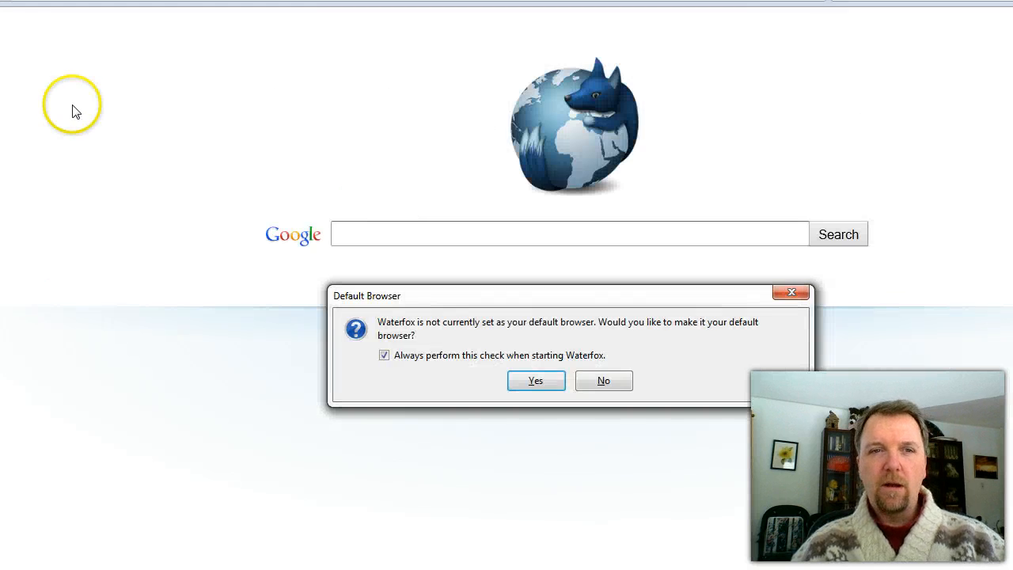
In Waterfox, paste the invite URL, add the missing slash after localhost, and load it
left_click(602, 382)
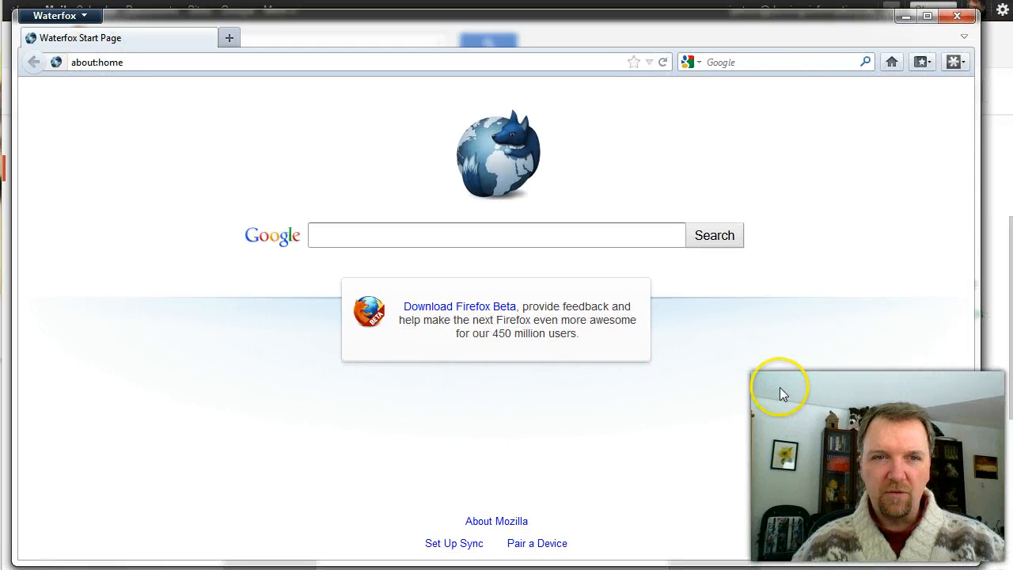
left_click(129, 68)
type("http")
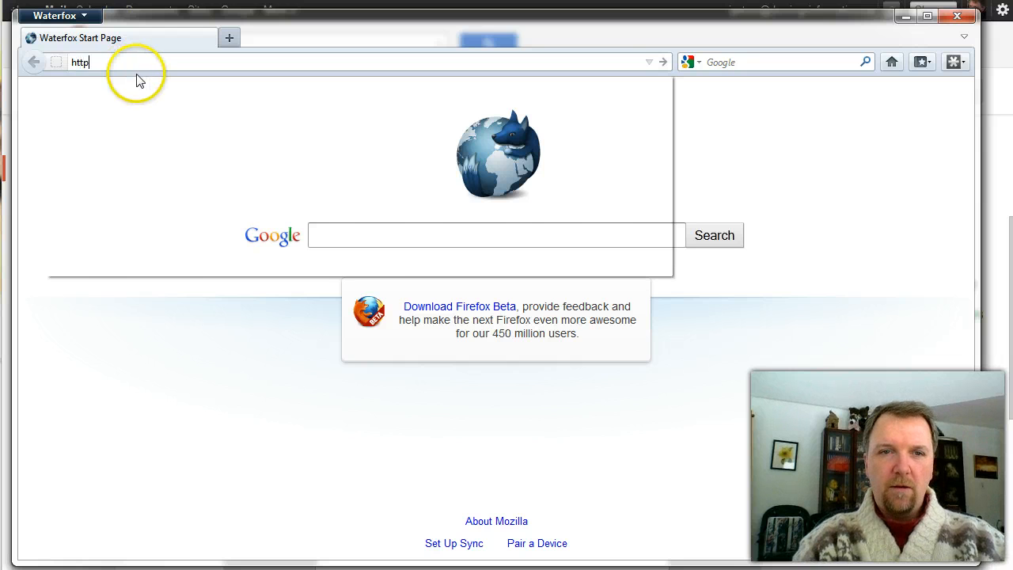
type("://localhost:")
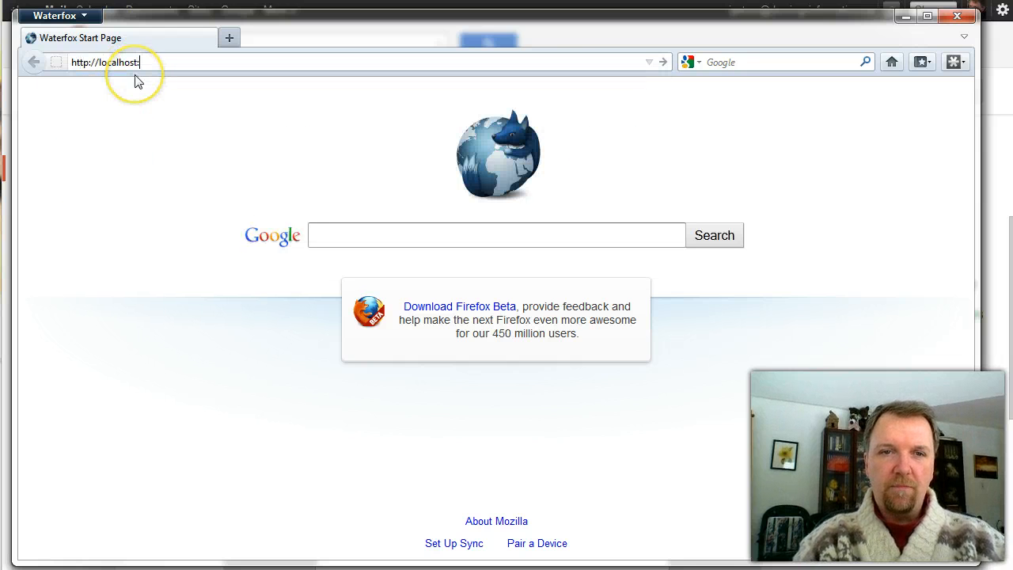
key("BackSpace")
key("ctrl+v")
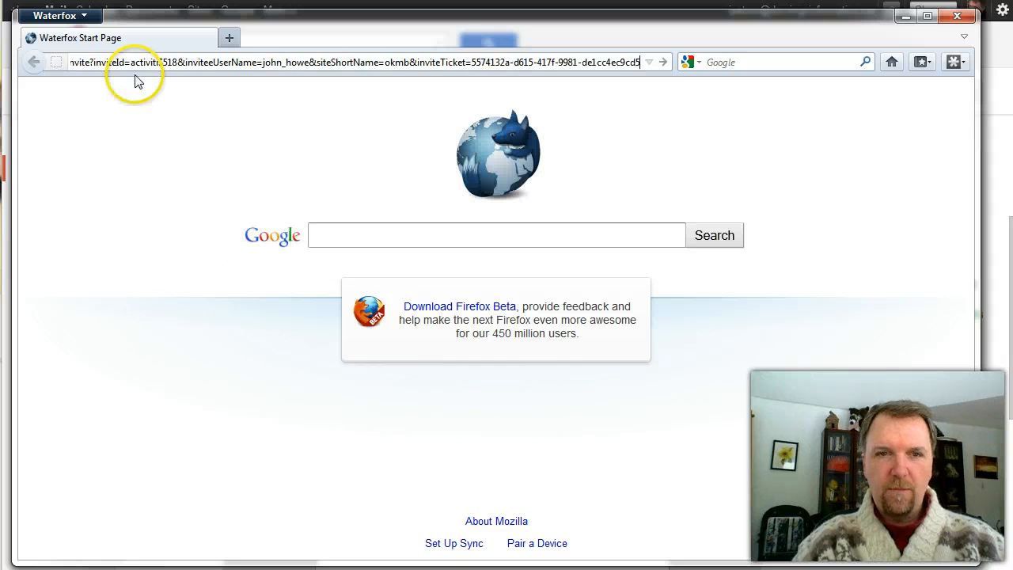
key("Home")
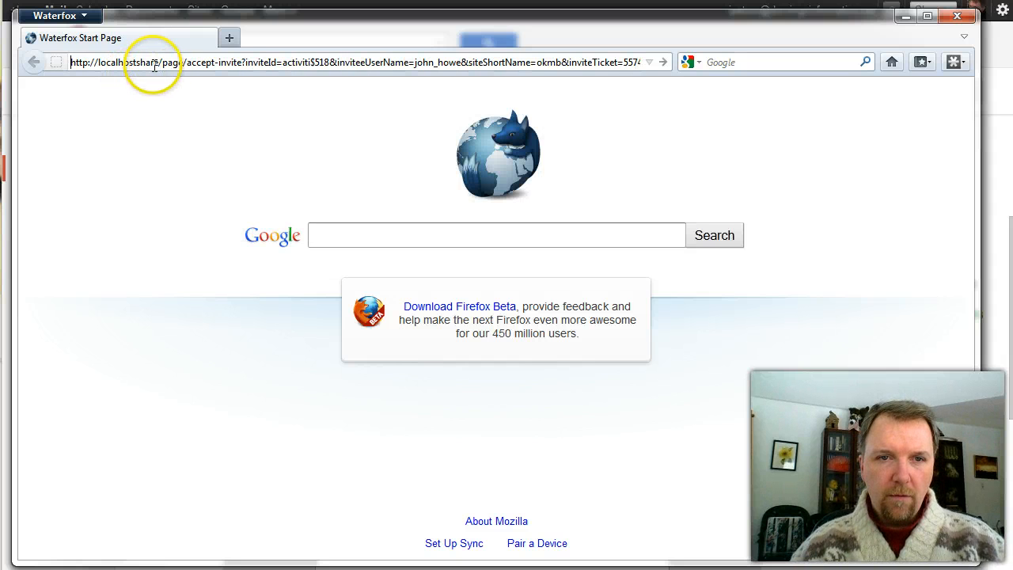
left_click(133, 62)
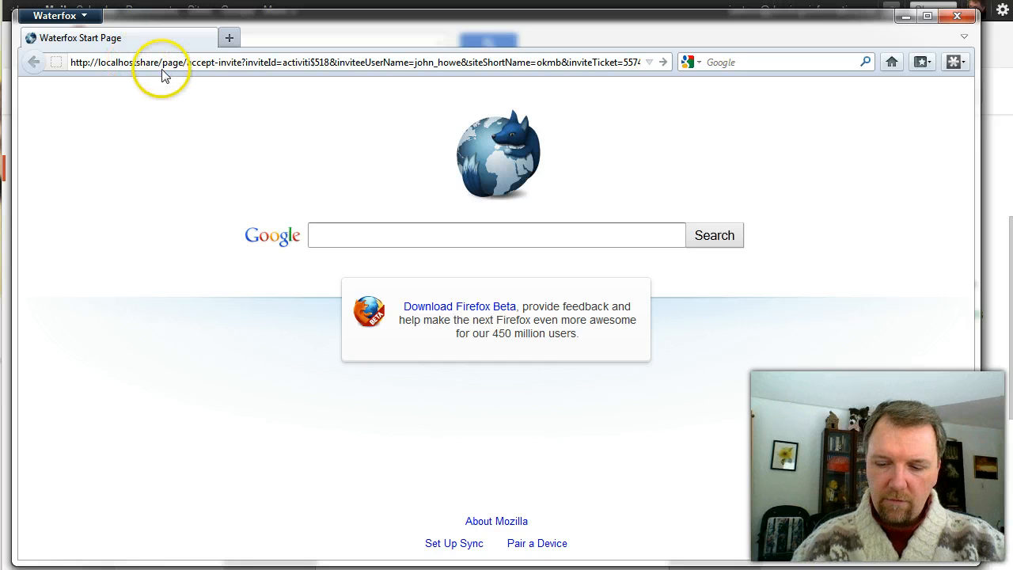
type("/")
key("Return")
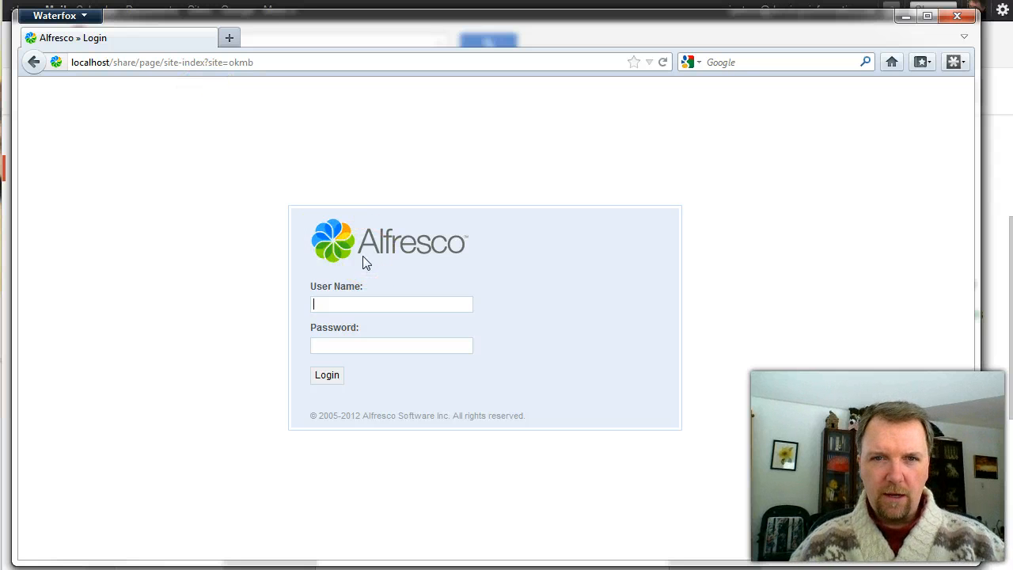
Log in as the invited collaborator using the user name and password from the email
key("alt+Tab")
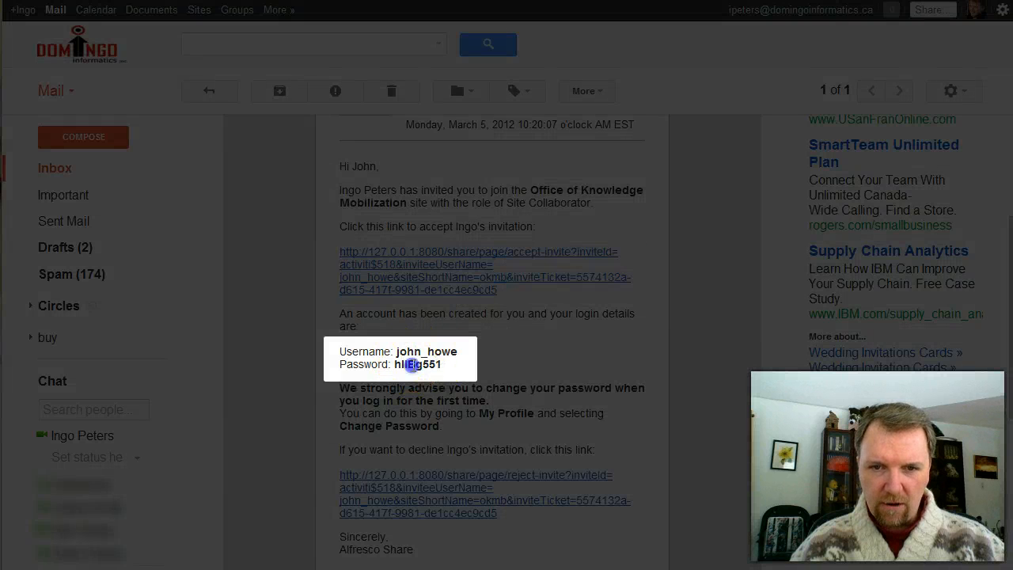
double_click(413, 365)
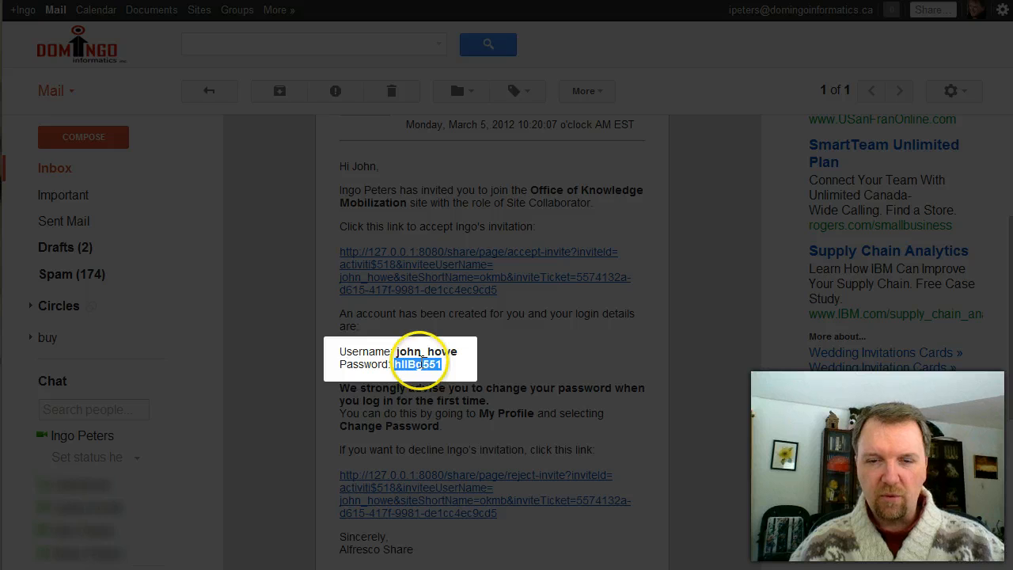
key("alt+Tab")
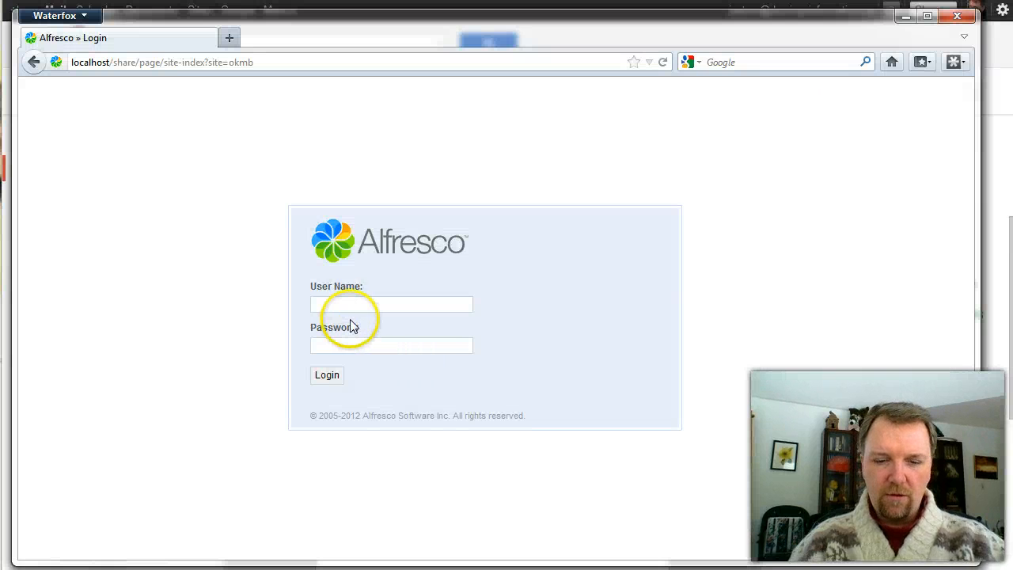
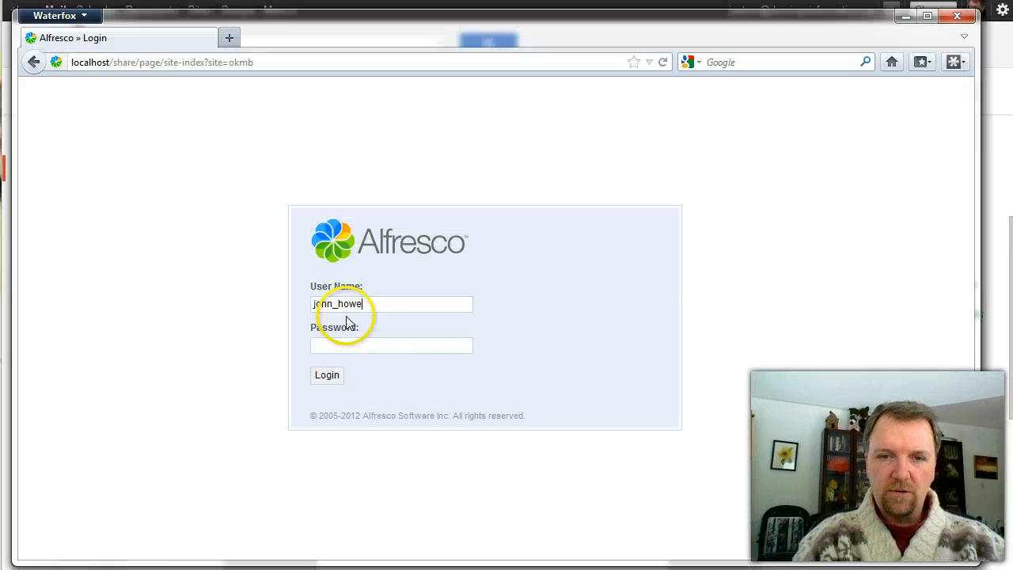
key("Tab")
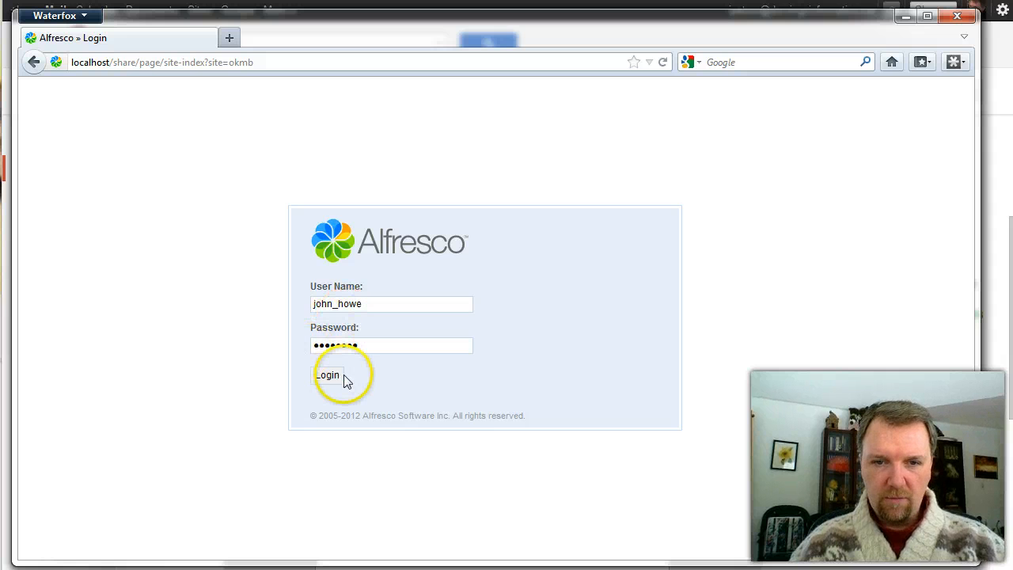
left_click(328, 374)
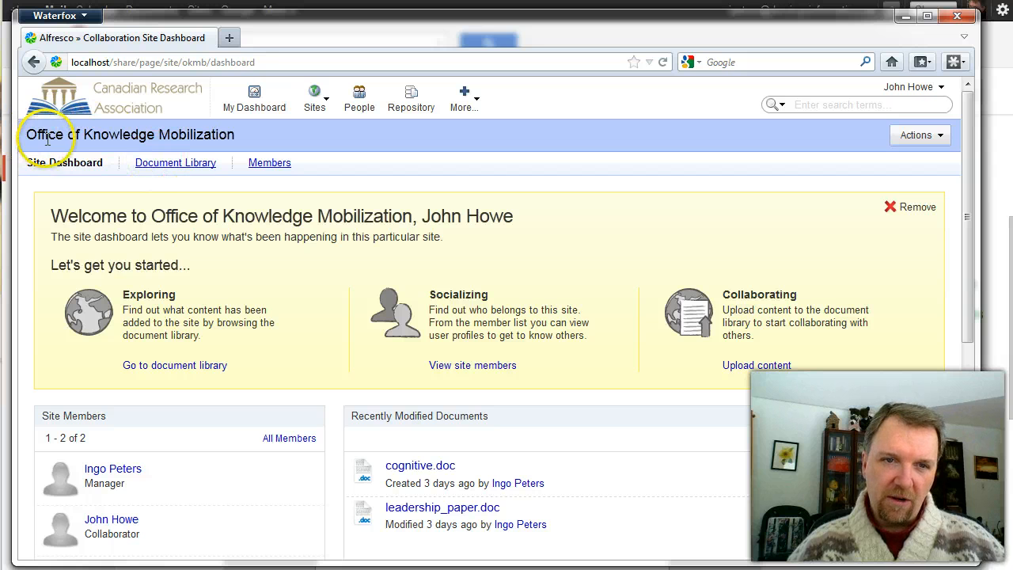
View My Dashboard, reopen the Office of Knowledge Mobilization site, and switch to the other window
left_click(253, 107)
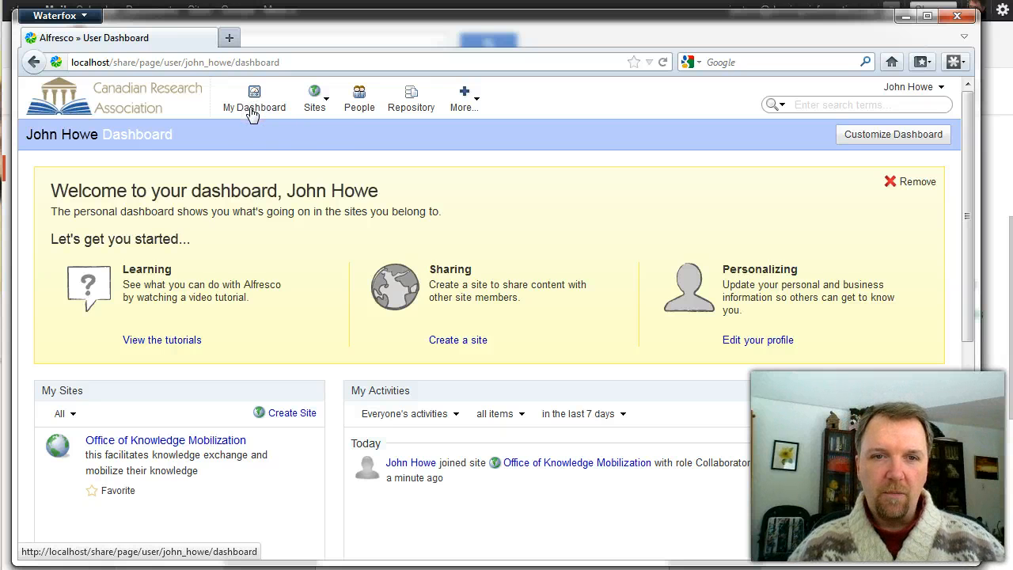
left_click(252, 115)
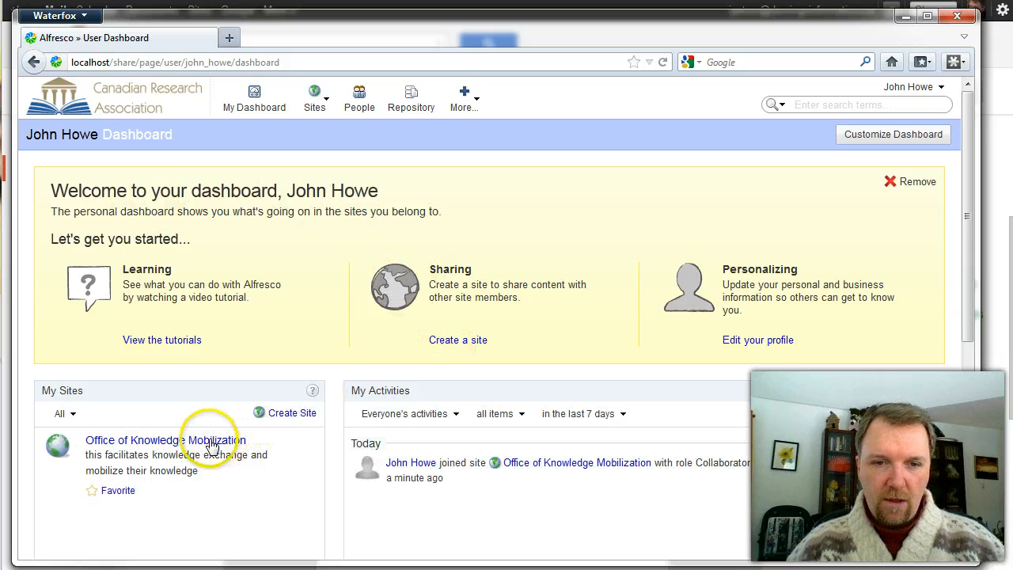
left_click(199, 440)
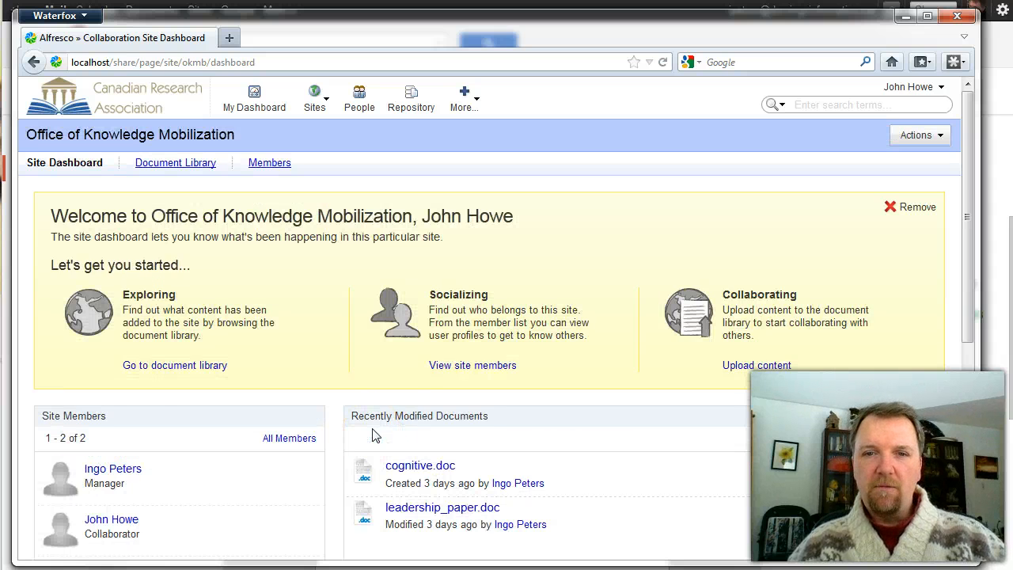
key("alt+Tab")
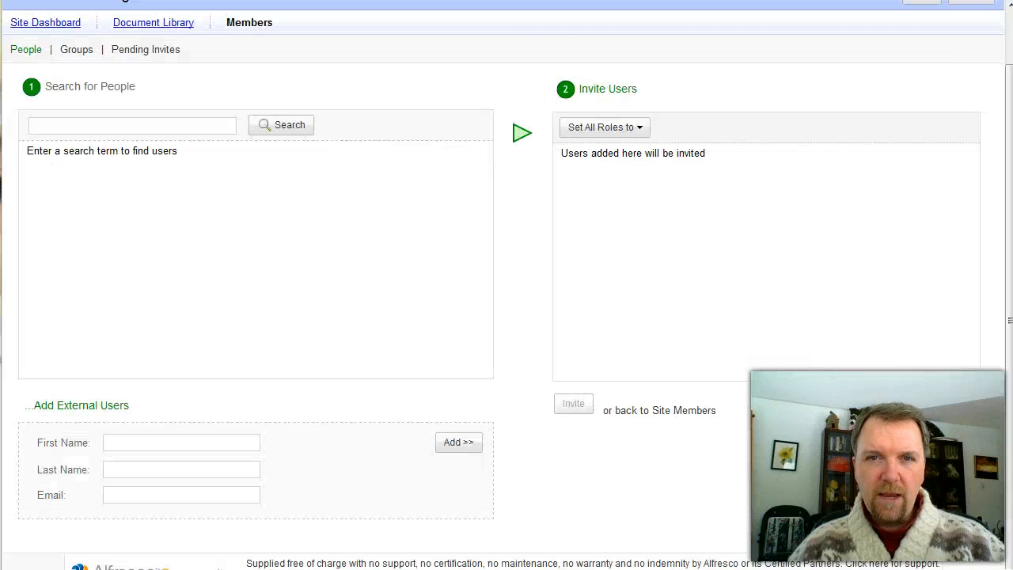
Find Sample 4, the Cognitive Analytic Therapy essay, on the Free Samples page and download it
scroll(119, 134, "up", 1)
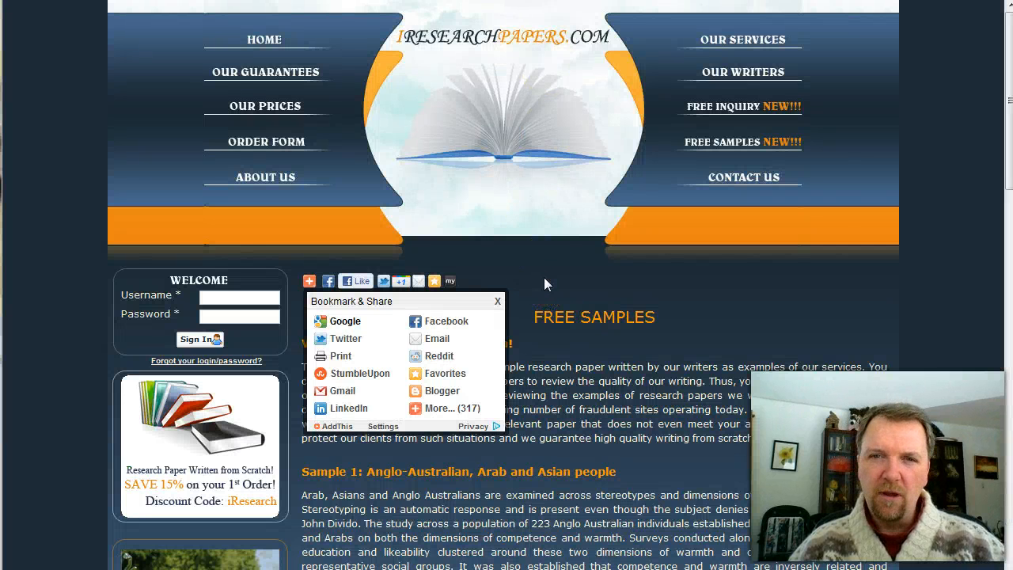
left_click(574, 317)
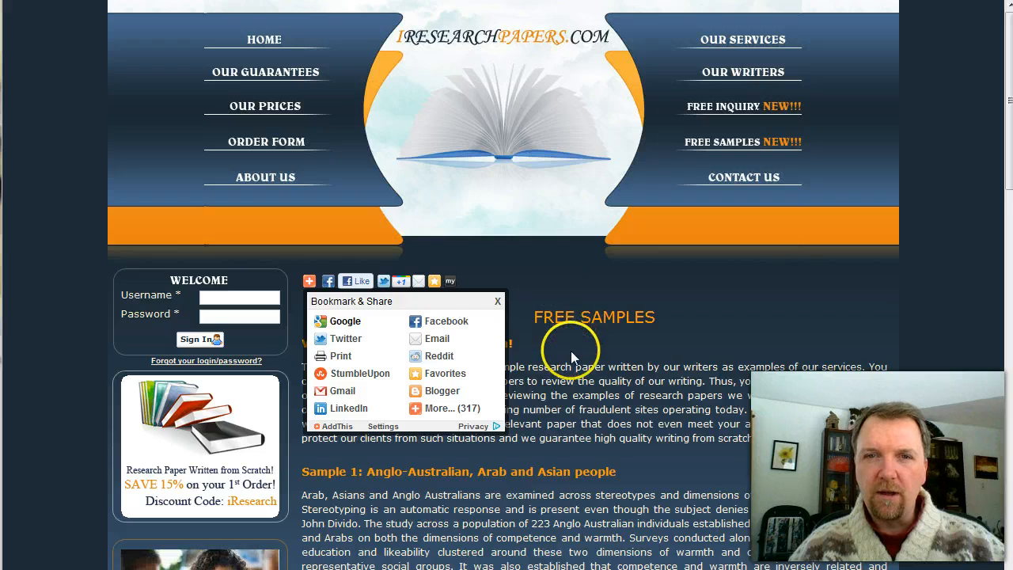
scroll(571, 347, "down", 12)
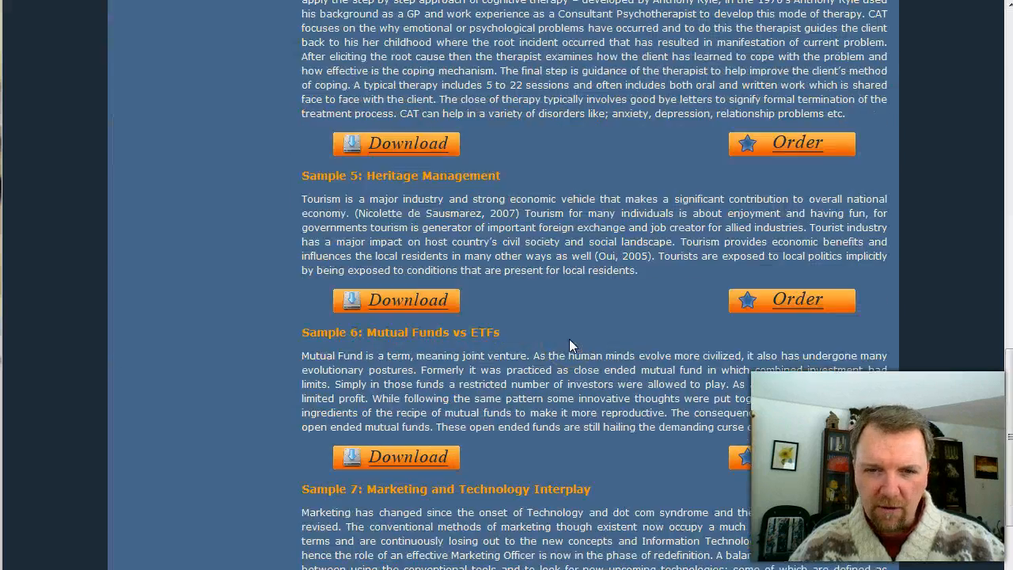
scroll(569, 339, "down", 3)
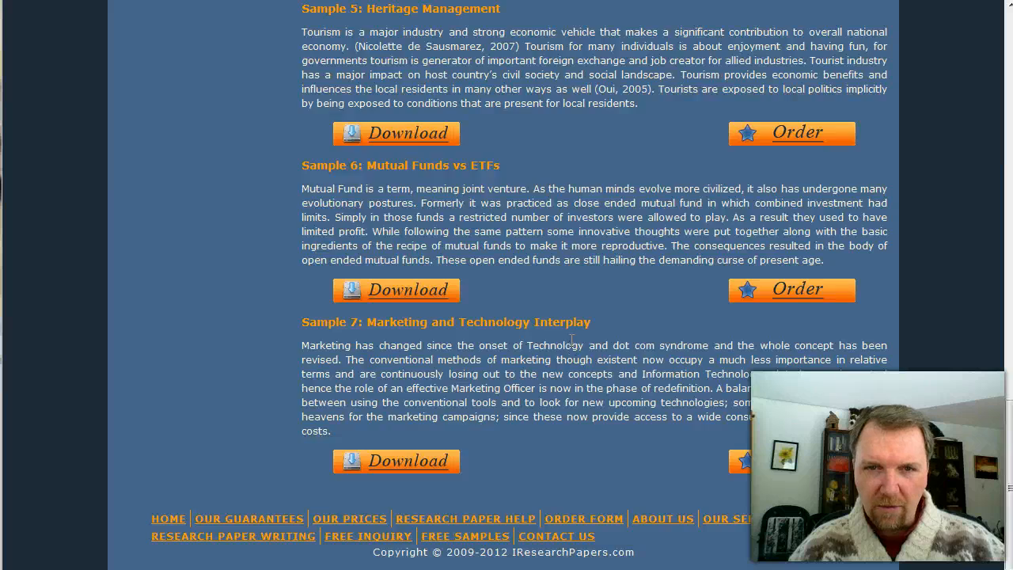
scroll(572, 340, "up", 3)
scroll(410, 288, "up", 3)
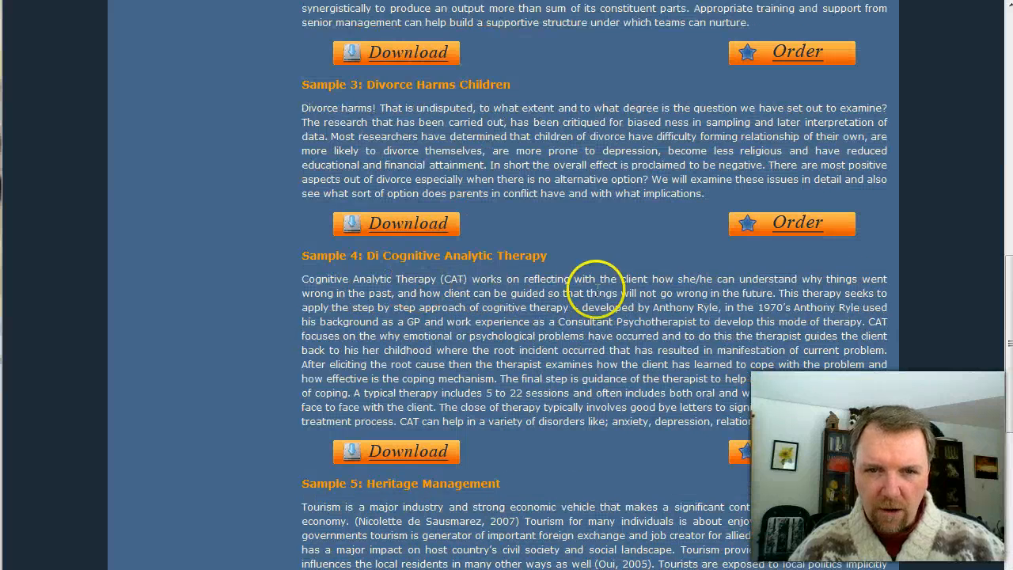
left_click(390, 461)
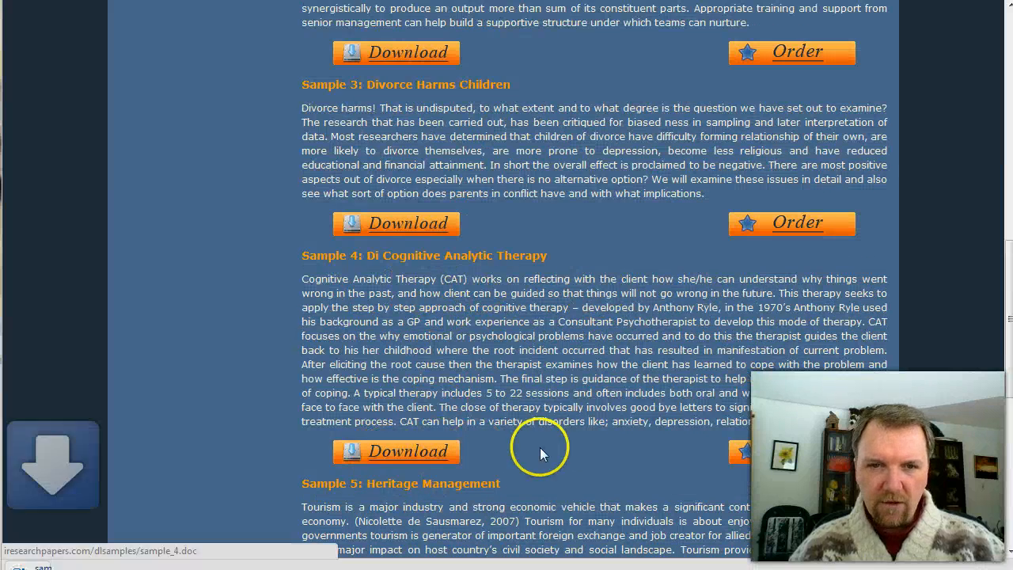
Open the downloaded sample_4.doc in Writer, review it, then leave the essay window
left_click(70, 565)
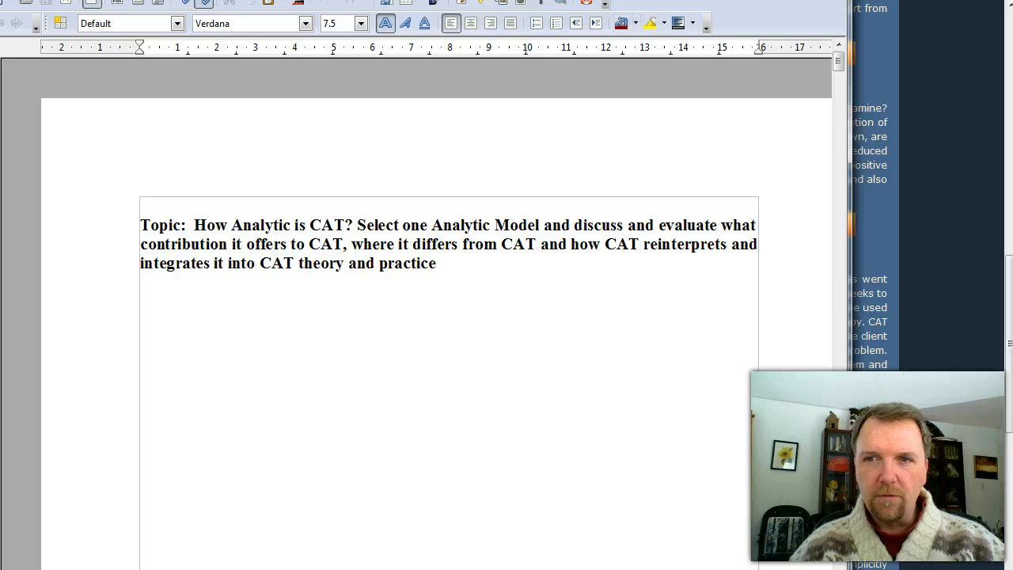
key("alt+Tab")
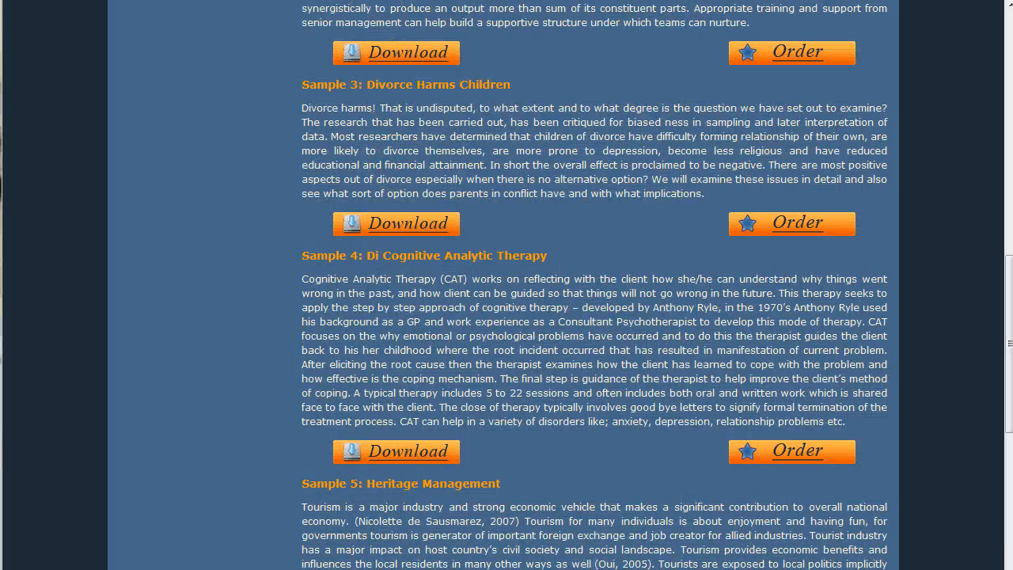
Rename sample_4.doc in the Documents folder to cogn_analysis.doc
left_click(402, 451)
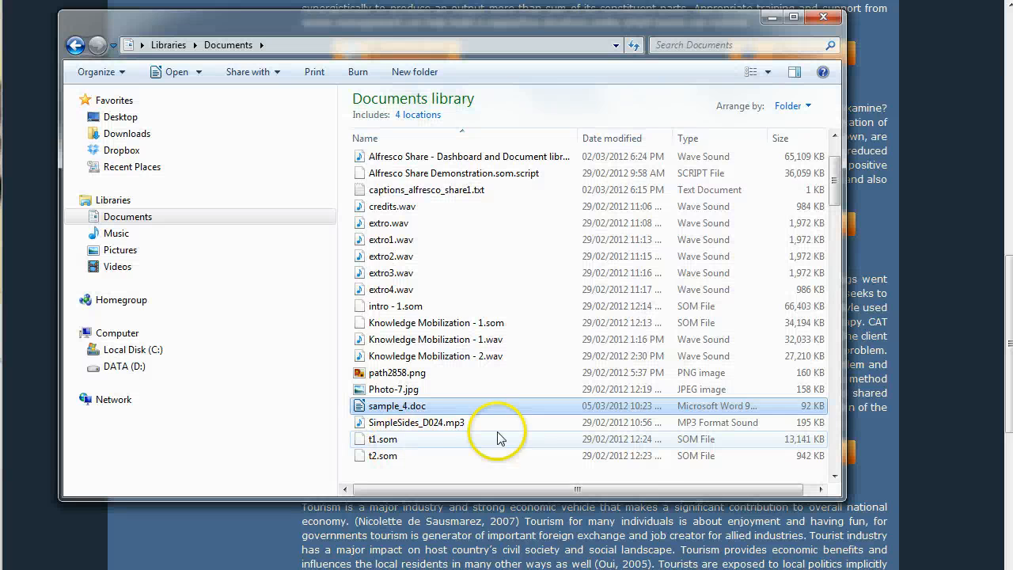
left_click(398, 402)
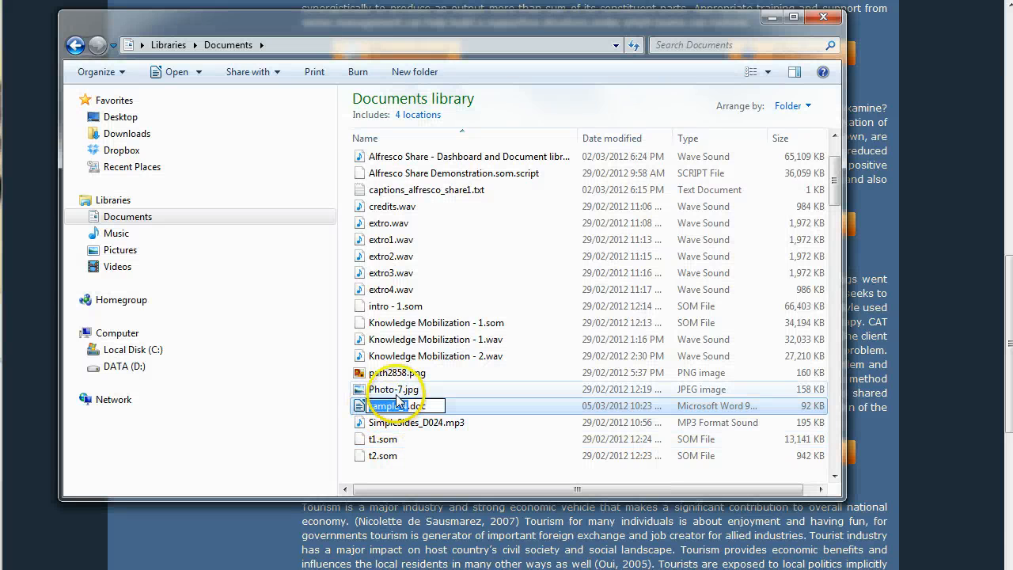
type("cogn_ana")
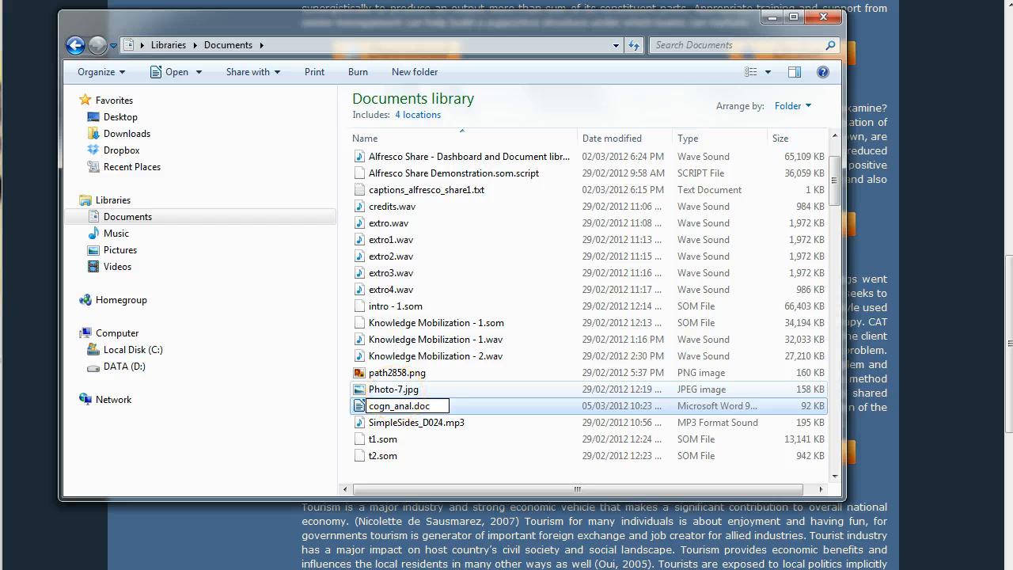
type("lysis")
key("Return")
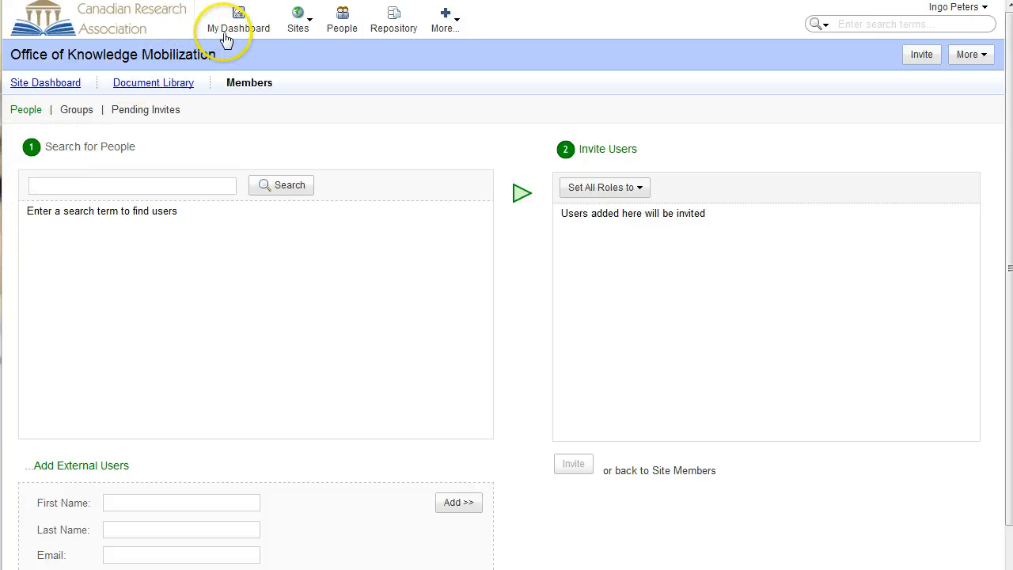
Upload cogn_analysis.doc into the Research folder of the site's Document Library
left_click(149, 84)
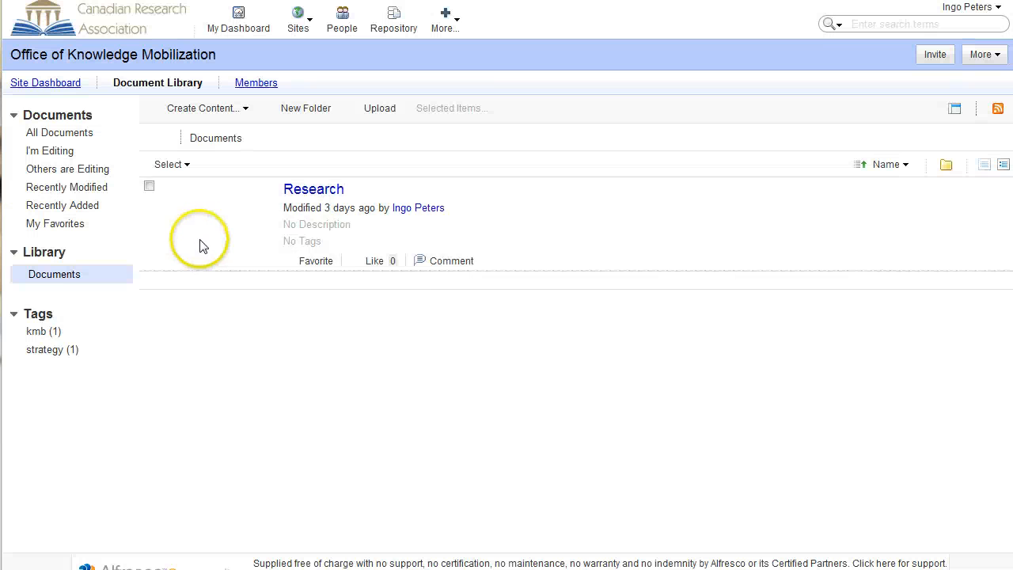
left_click(291, 194)
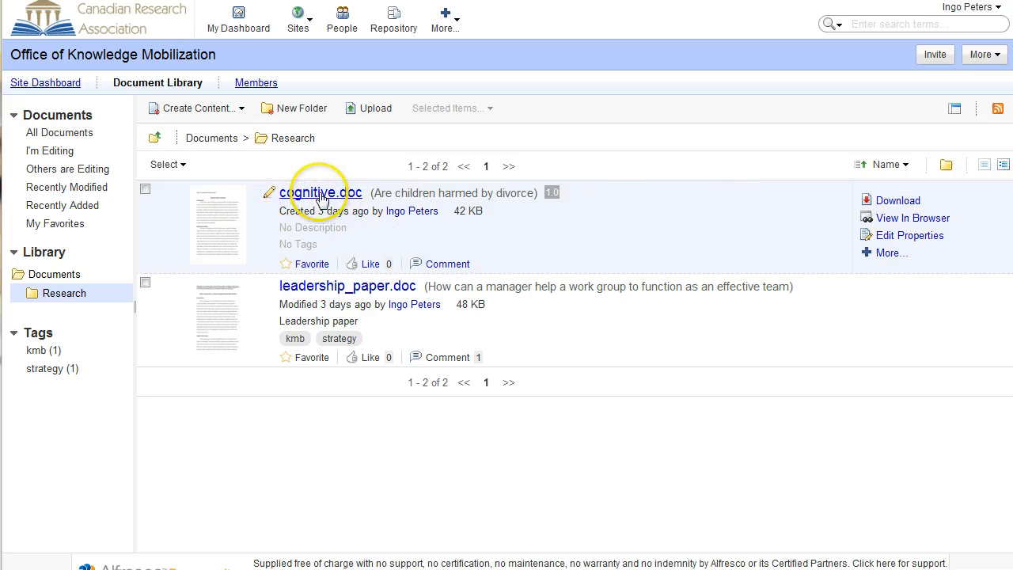
left_click(368, 111)
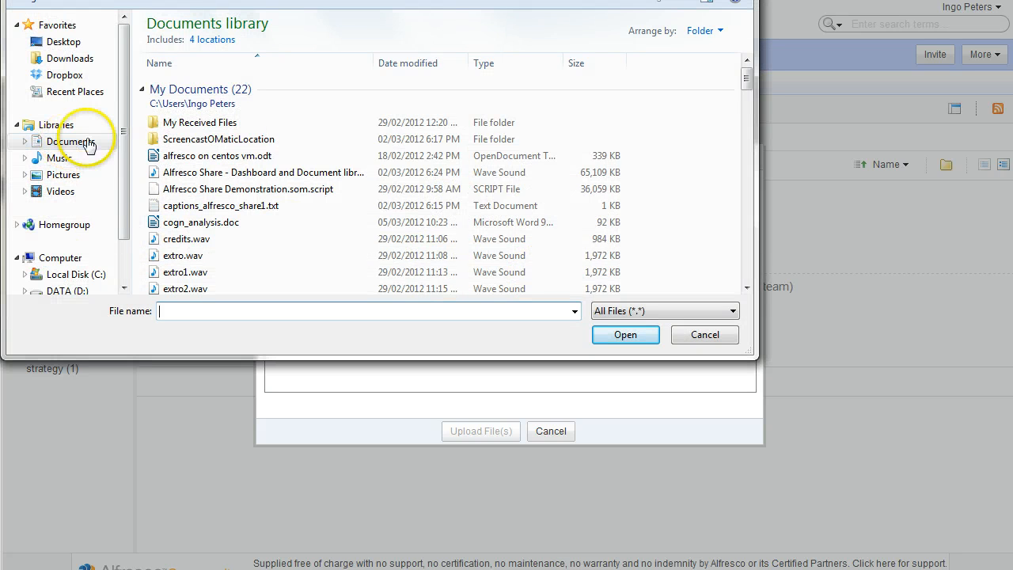
double_click(212, 221)
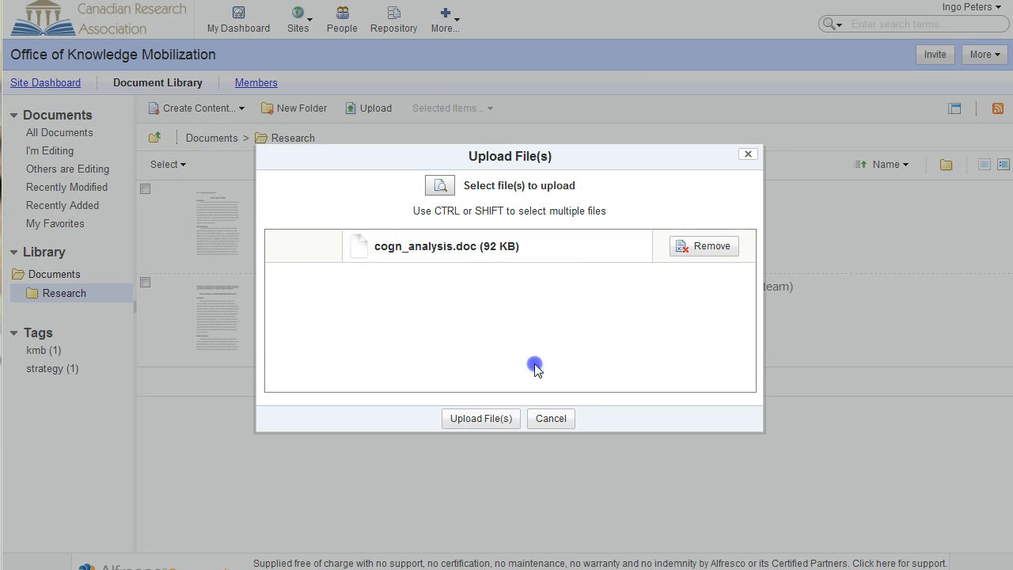
left_click(478, 419)
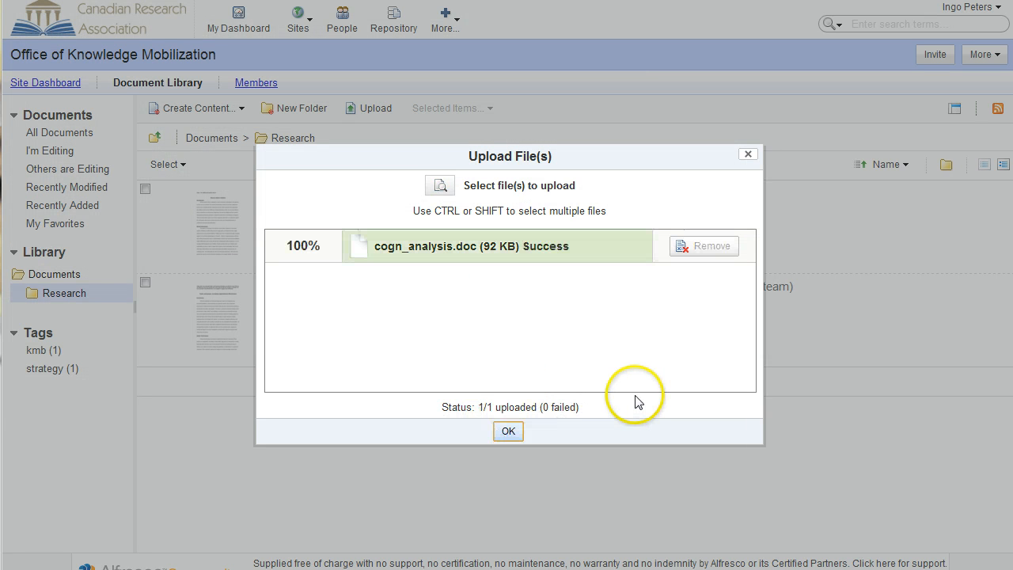
left_click(507, 433)
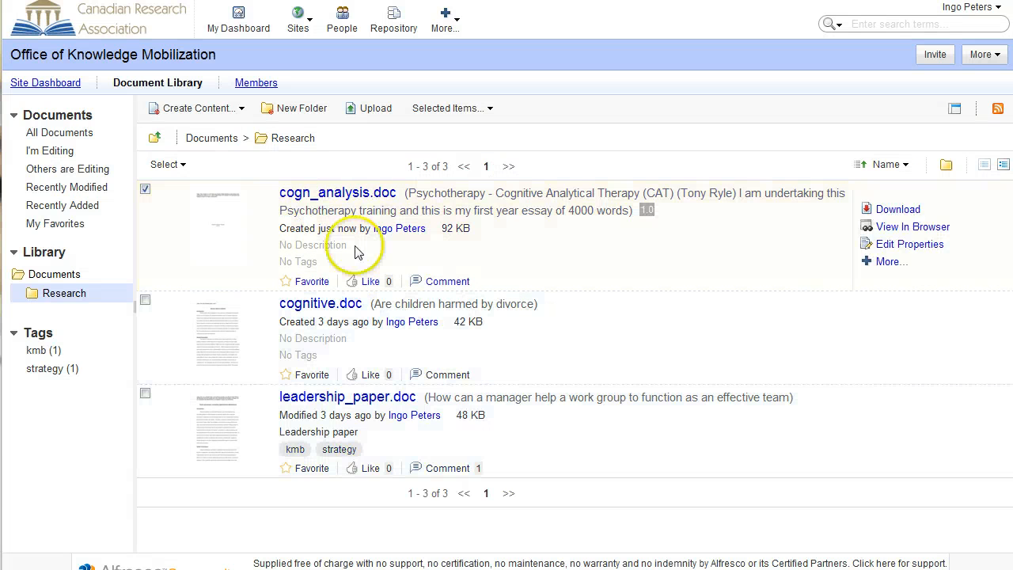
Open cogn_analysis.doc's details page and select its share link from the Share panel
left_click(338, 196)
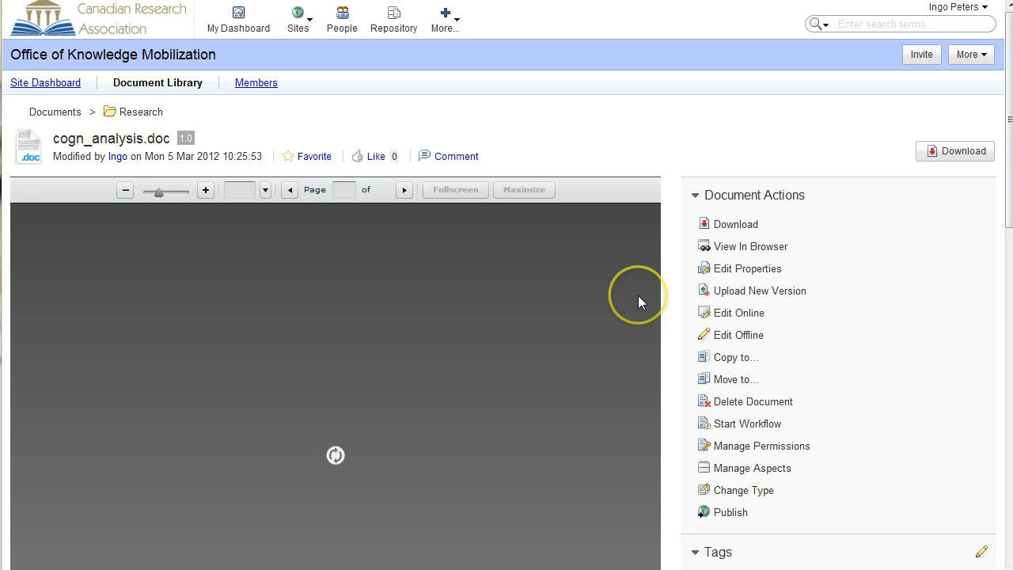
left_click_drag(1009, 210, 1001, 293)
left_click(717, 434)
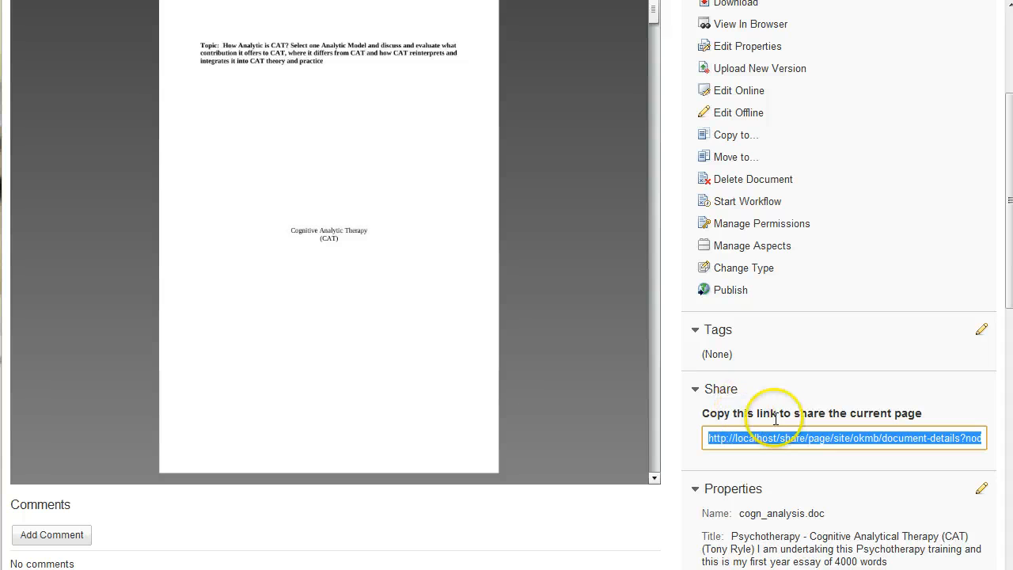
scroll(855, 411, "down", 1)
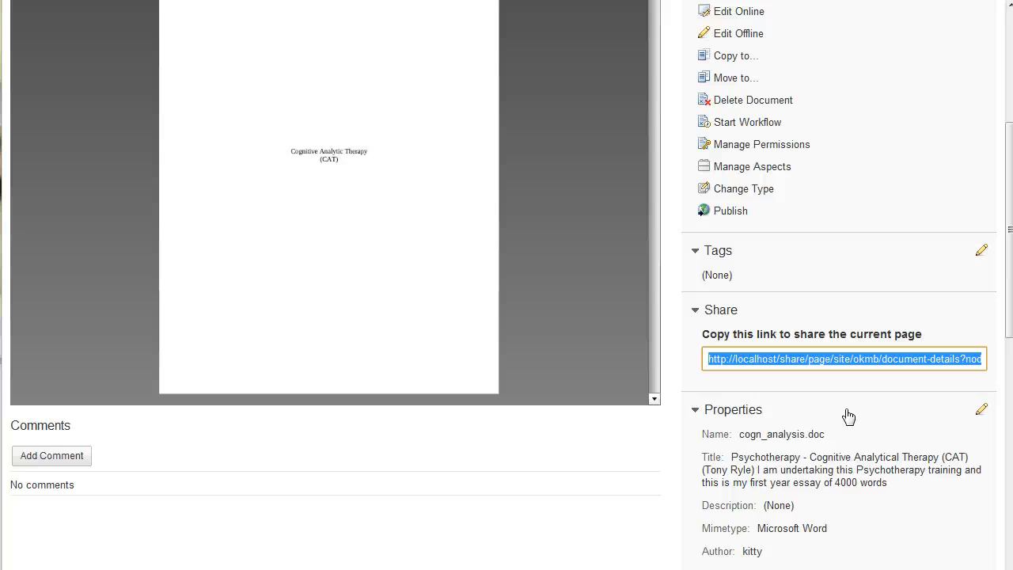
scroll(847, 414, "up", 4)
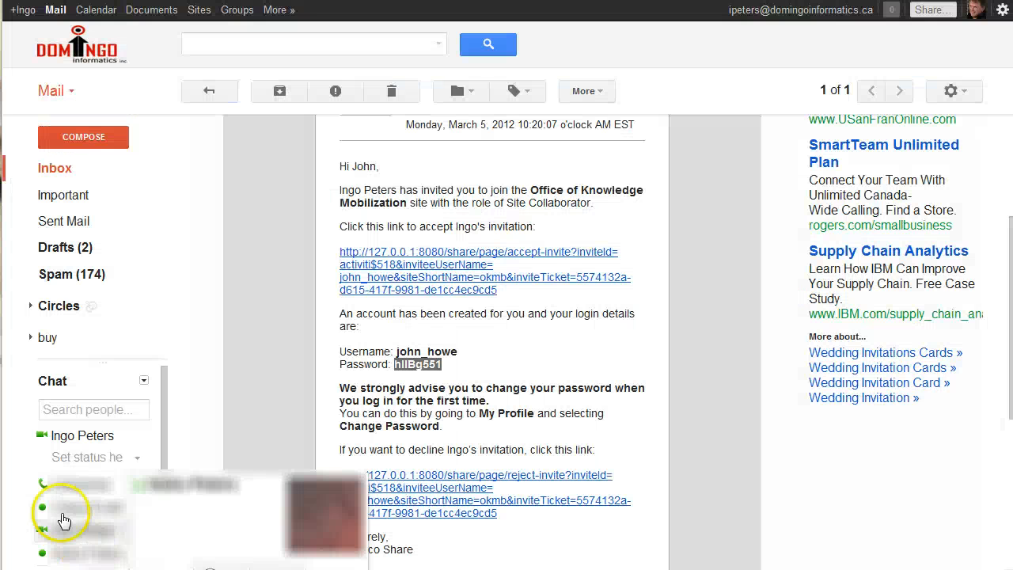
Email the collaborator a review request with the cogn_analysis.doc share link pasted into the body
left_click(80, 136)
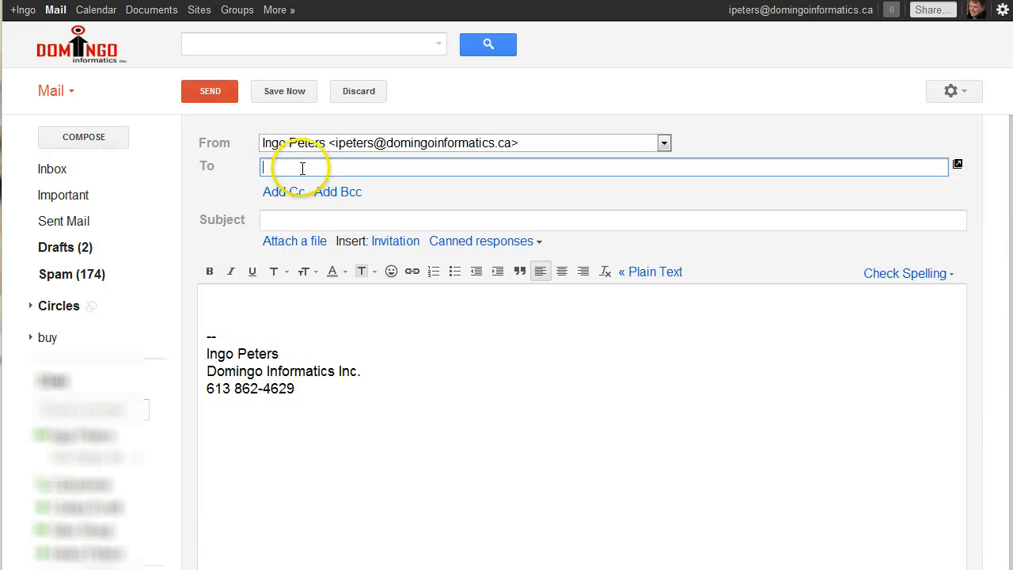
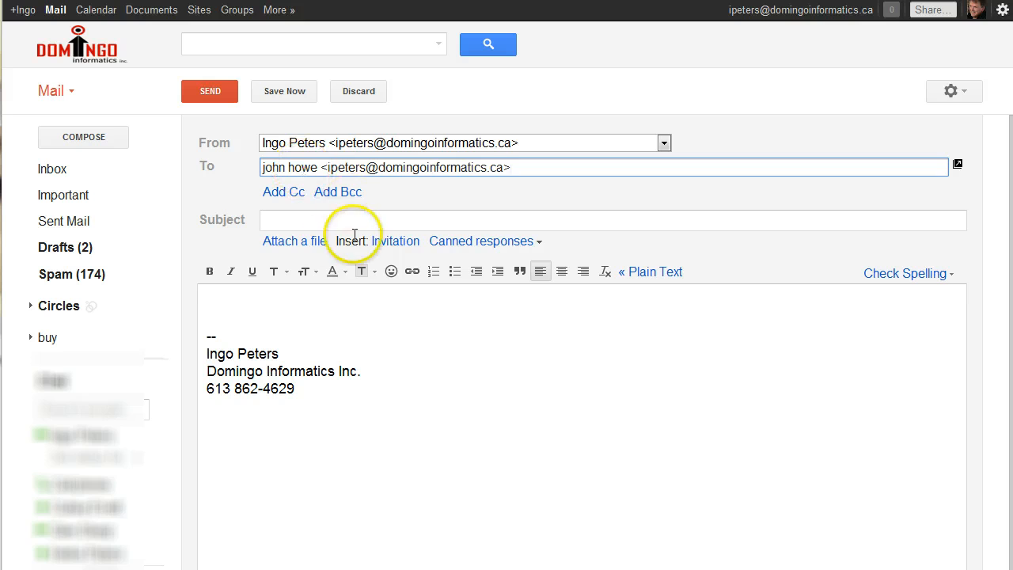
left_click(315, 212)
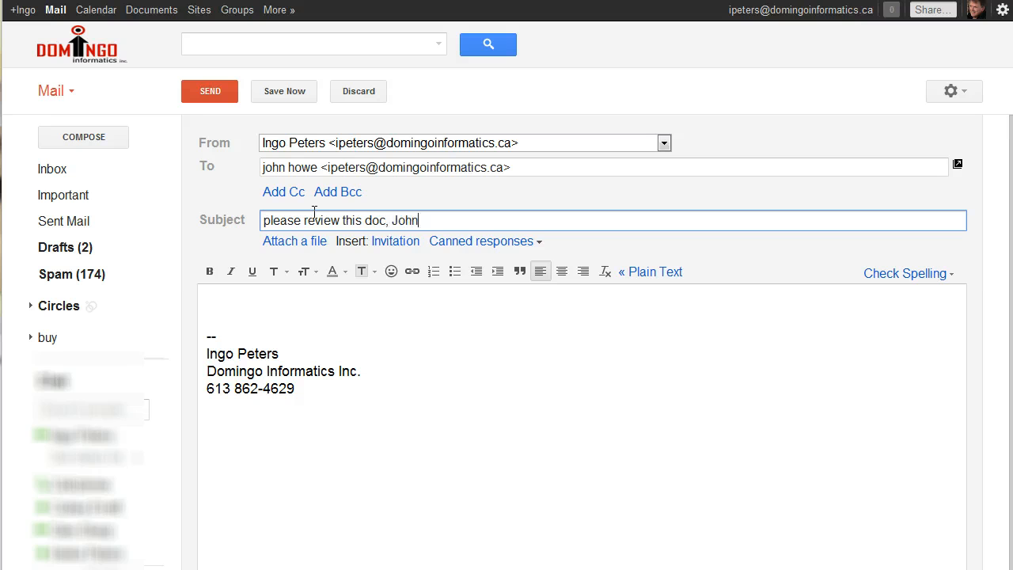
left_click(322, 296)
type("http://localhost/share/page/site/okmb/document-details?nodeRef=workspace://SpacesStore/cb1c01f7-a39d-4359-a95b-3a4b457a649a")
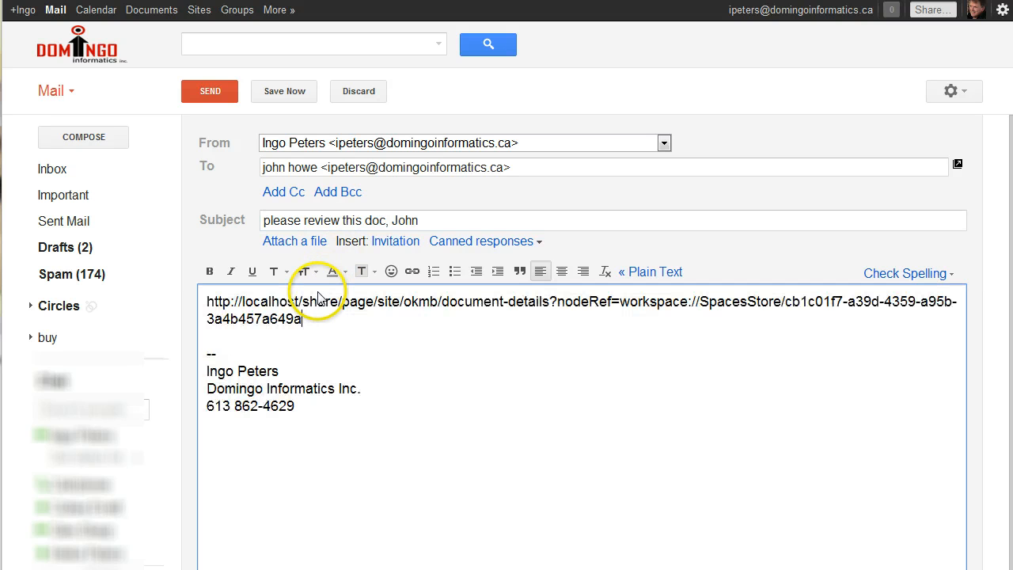
left_click(210, 91)
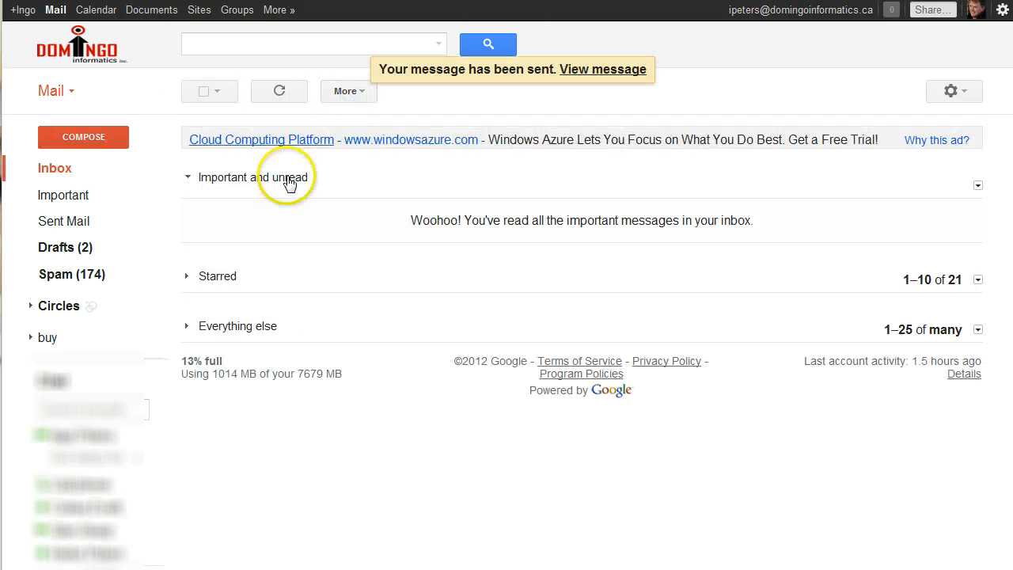
Open the newly arrived review-request email, select its document link, and return to Waterfox
left_click(278, 93)
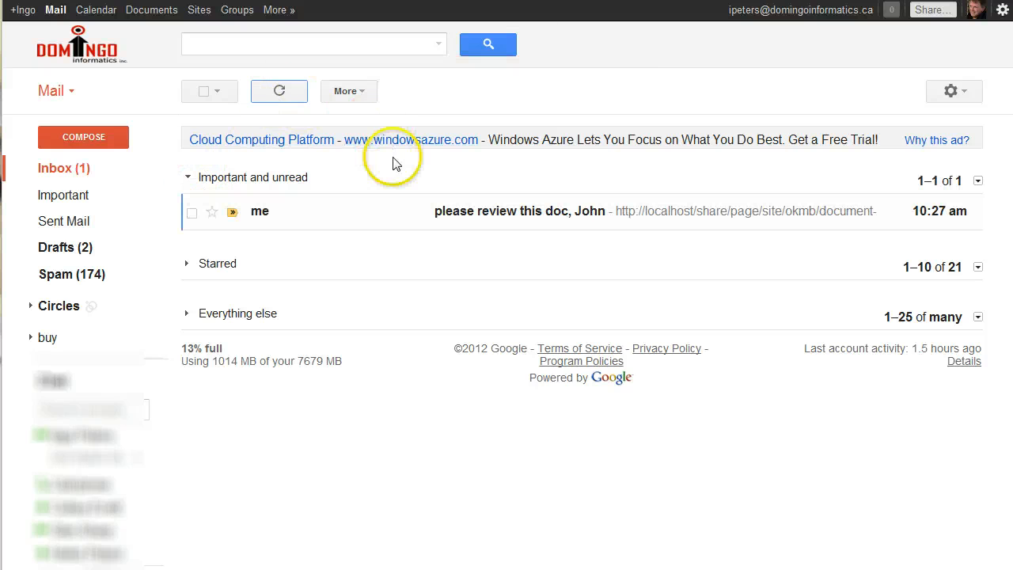
left_click(490, 215)
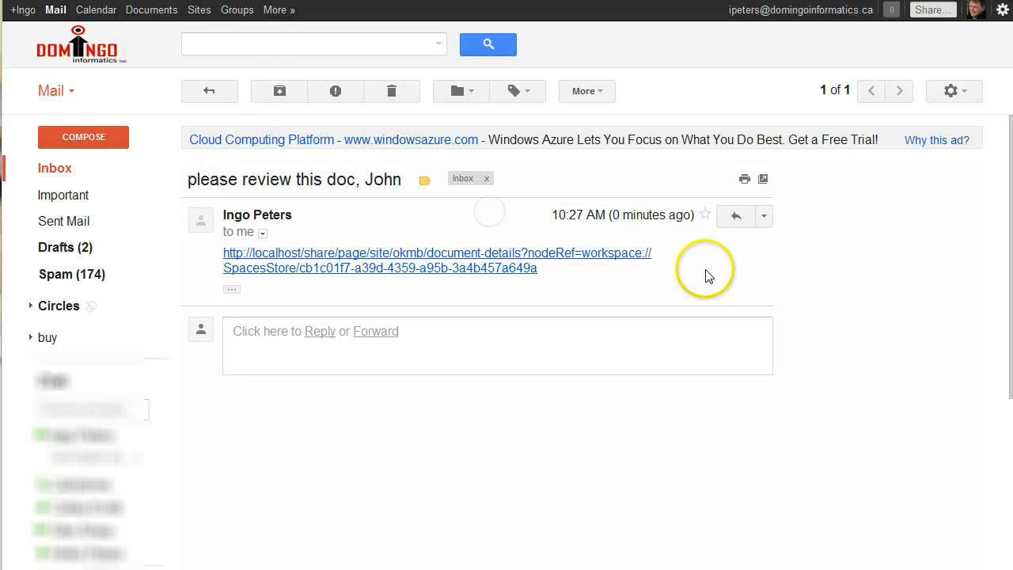
left_click_drag(566, 270, 239, 253)
key("ctrl+c")
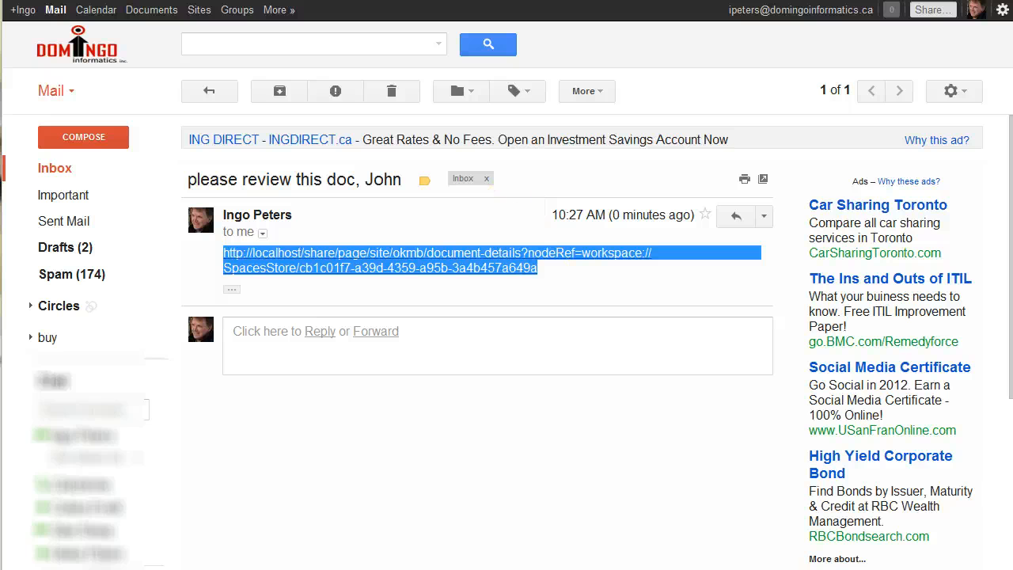
key("alt+Tab")
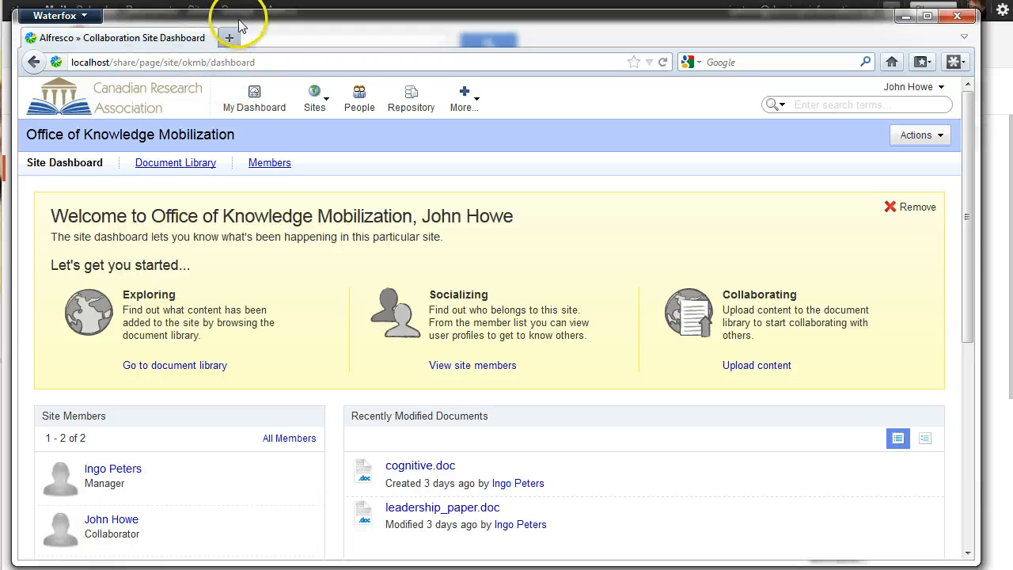
Load the copied cogn_analysis.doc link in the browser address bar
left_click_drag(237, 11, 235, 4)
left_click(277, 49)
key("ctrl+a")
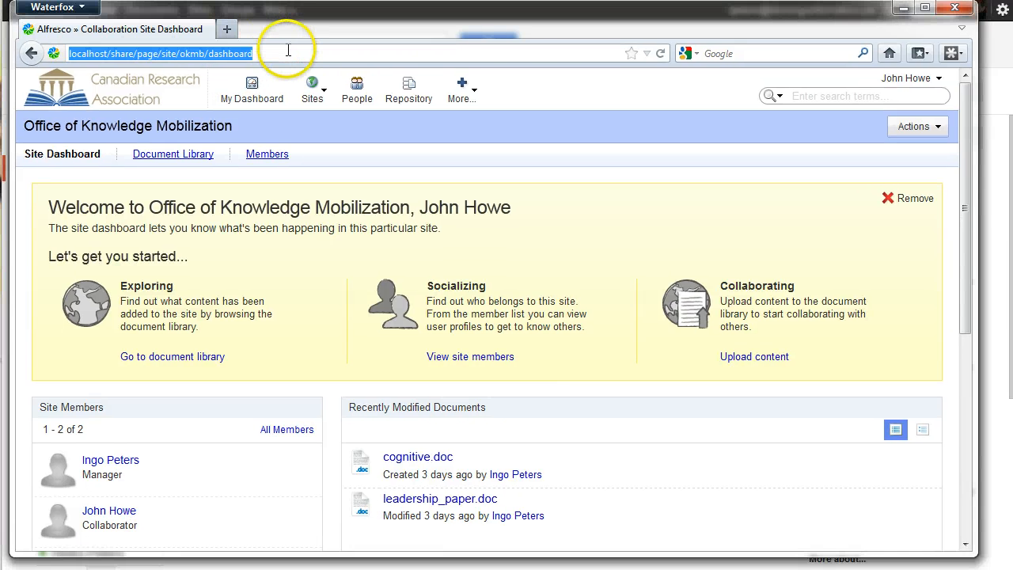
key("ctrl+v")
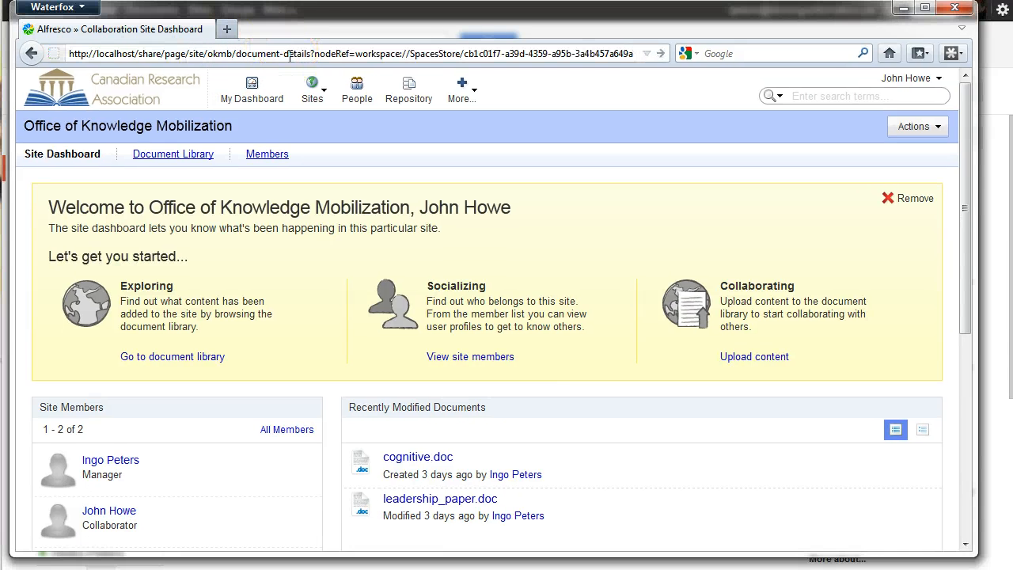
key("Return")
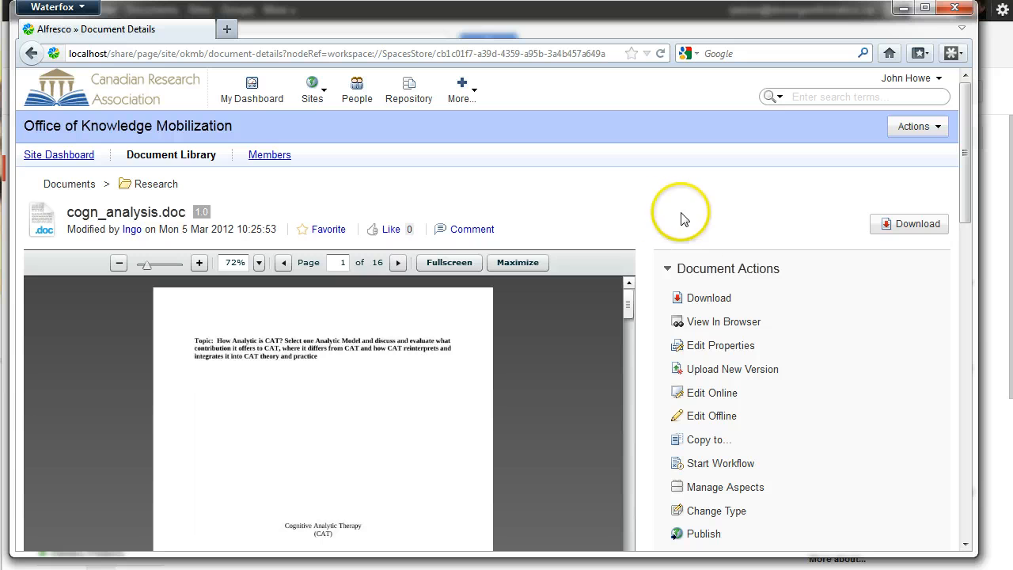
Look over the document preview and properties, zooming the preview to 112%
scroll(657, 226, "down", 3)
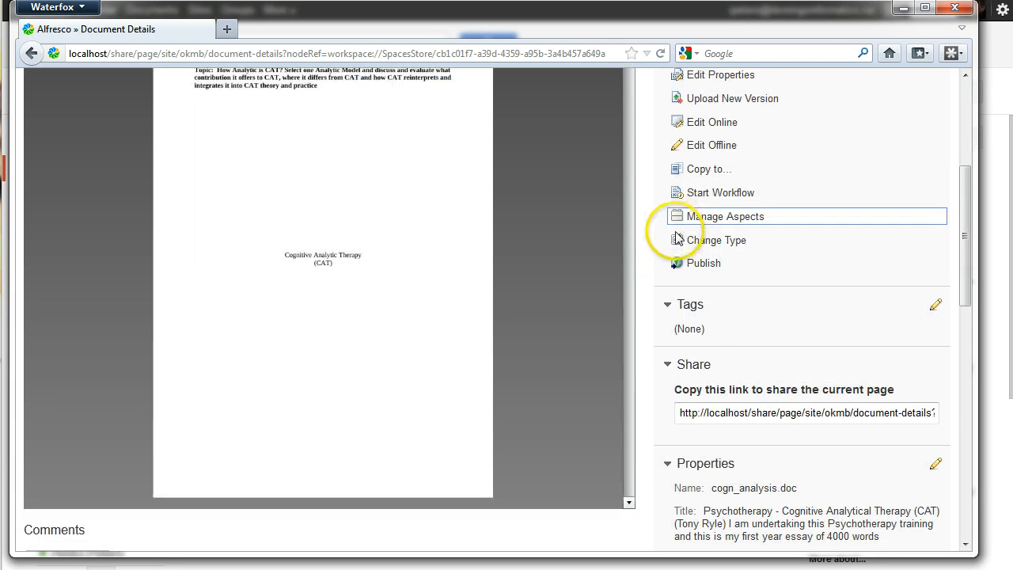
scroll(653, 226, "up", 1)
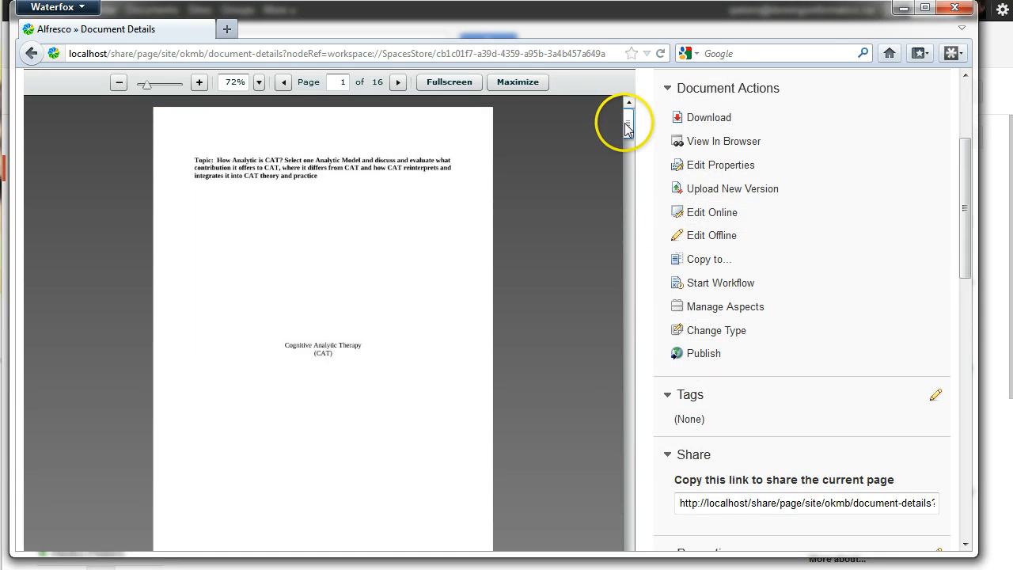
left_click_drag(628, 124, 647, 110)
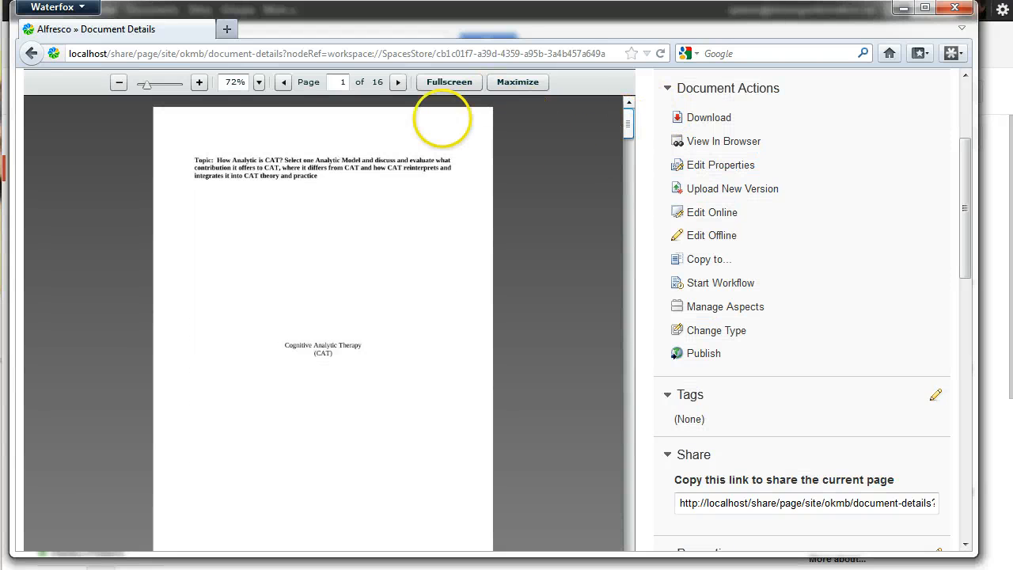
left_click(200, 84)
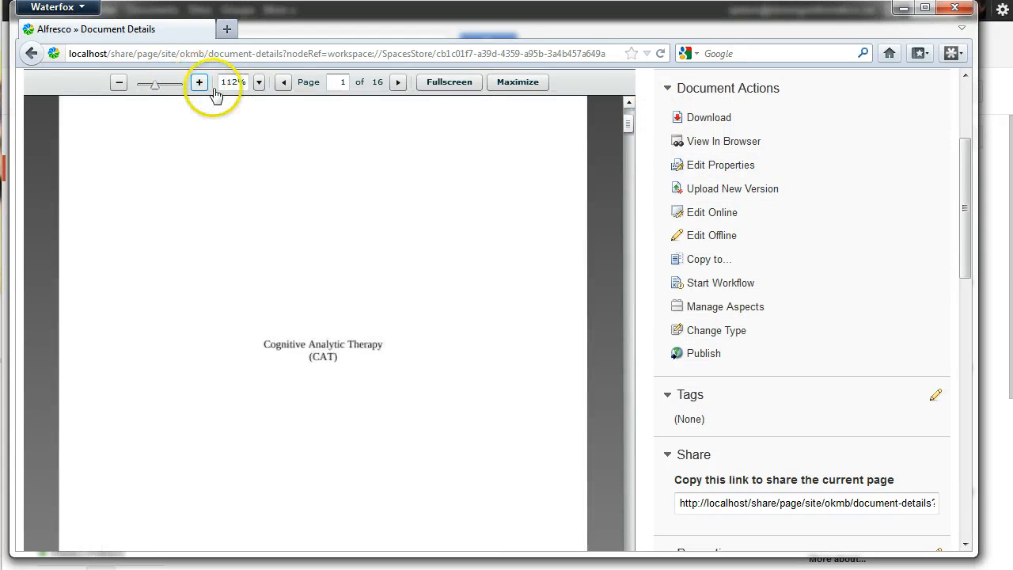
left_click_drag(629, 126, 635, 146)
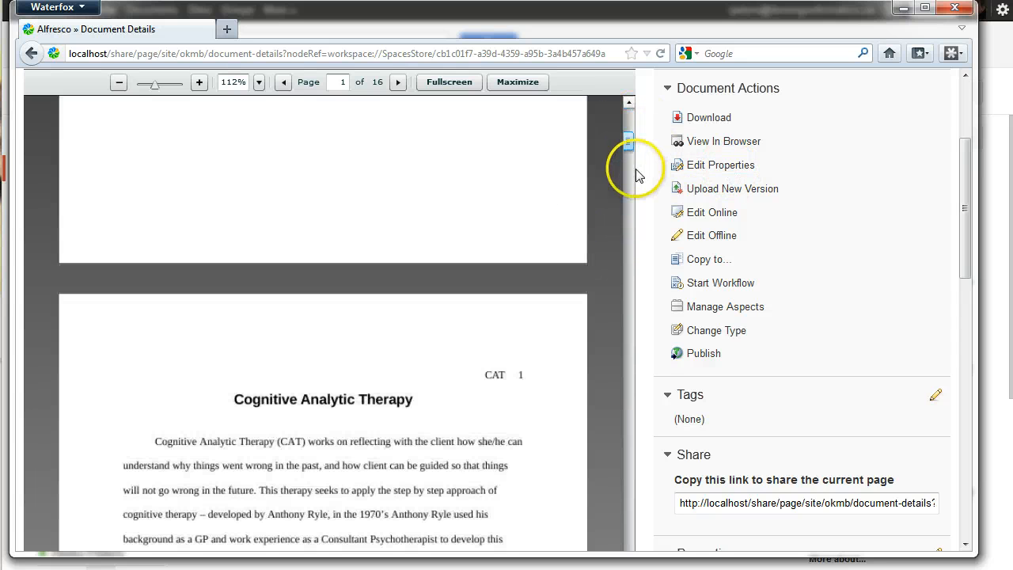
scroll(654, 353, "down", 10)
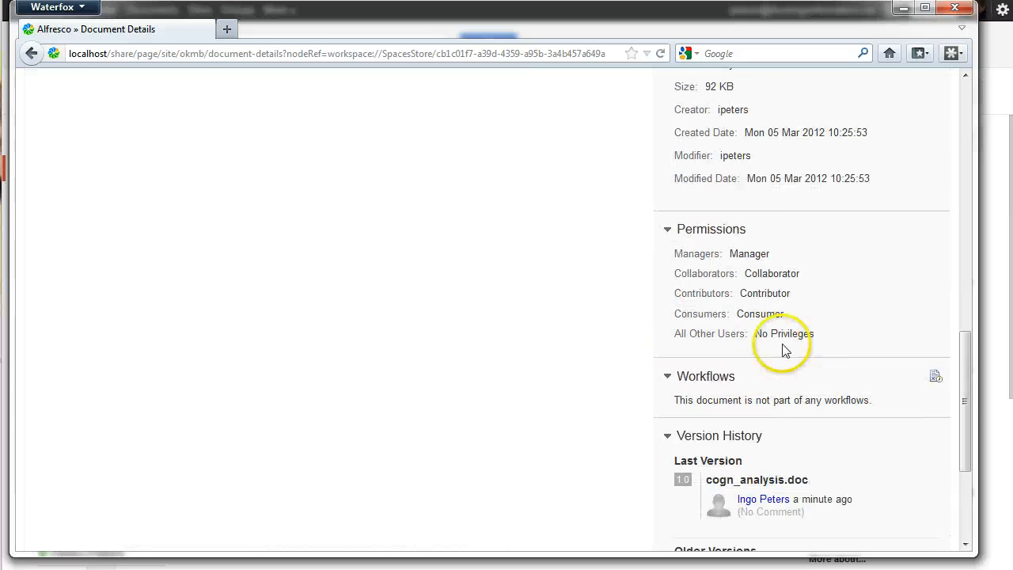
scroll(712, 350, "up", 6)
Post a comment on cogn_analysis.doc praising the first draft with three numbered suggestion points
left_click(117, 380)
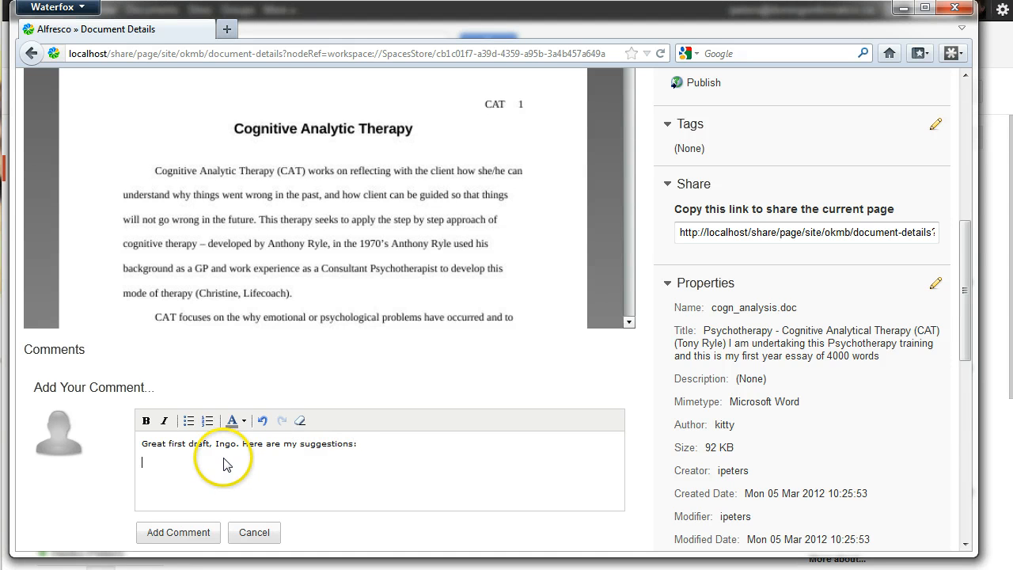
key("Return")
key("Return")
key("Return")
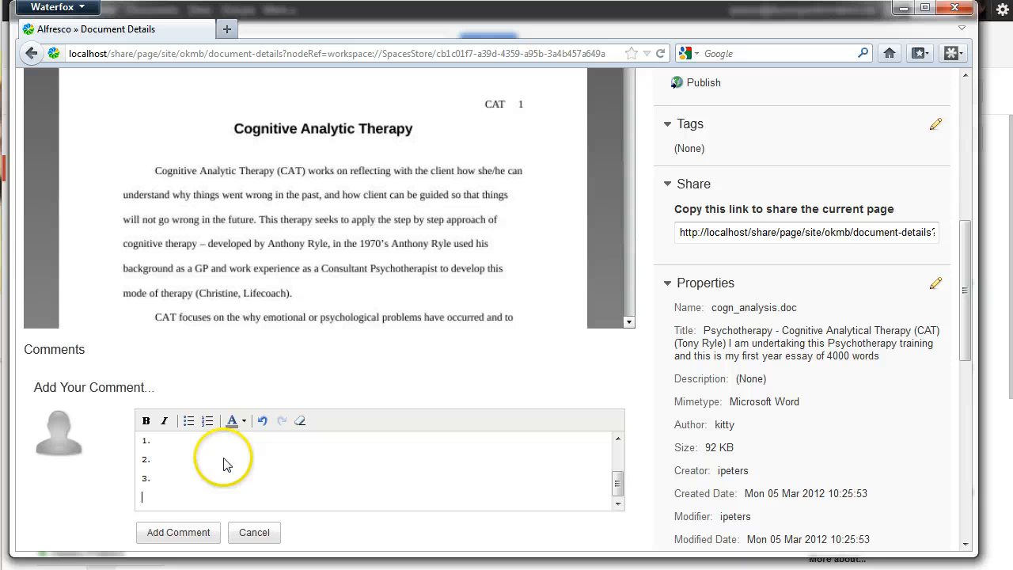
left_click(198, 533)
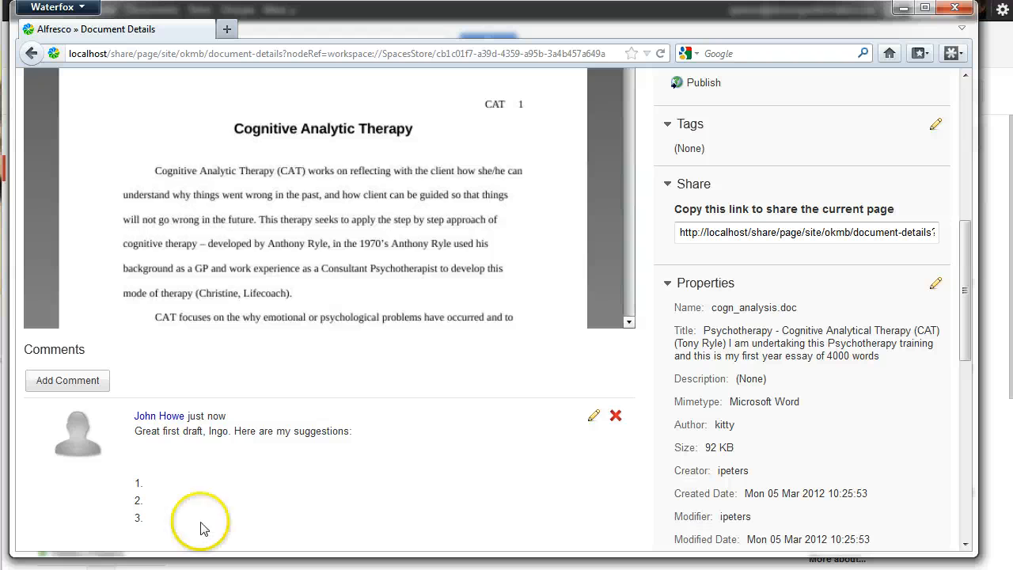
scroll(289, 81, "down", 5)
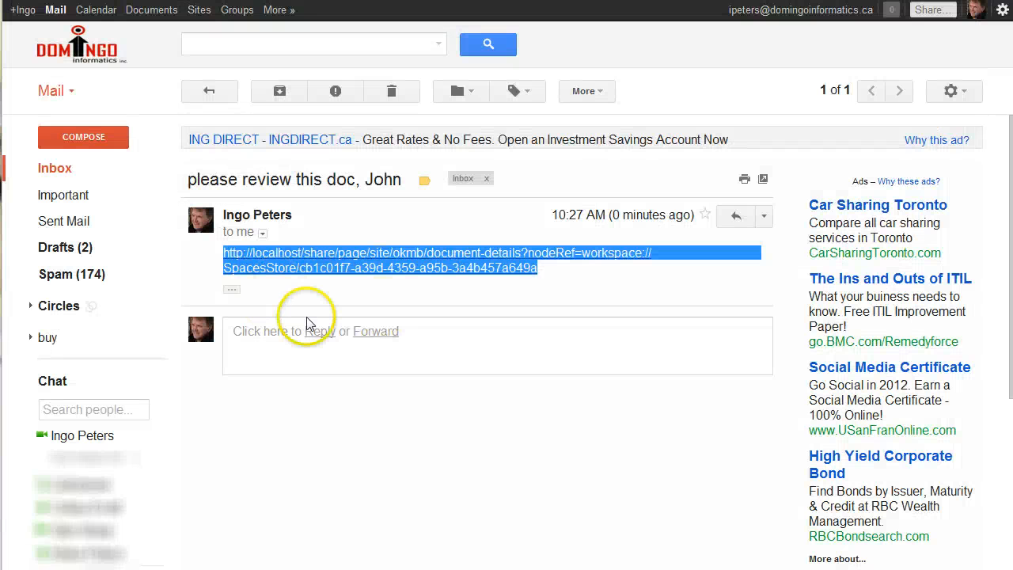
Reply 'All done.' to the review-request email
left_click(296, 355)
type("All done.")
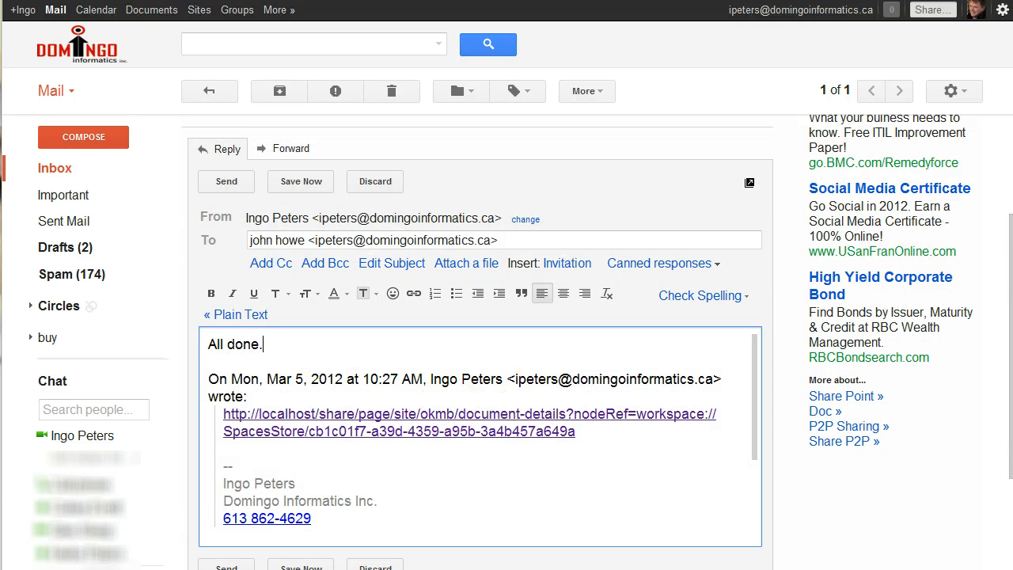
left_click(204, 184)
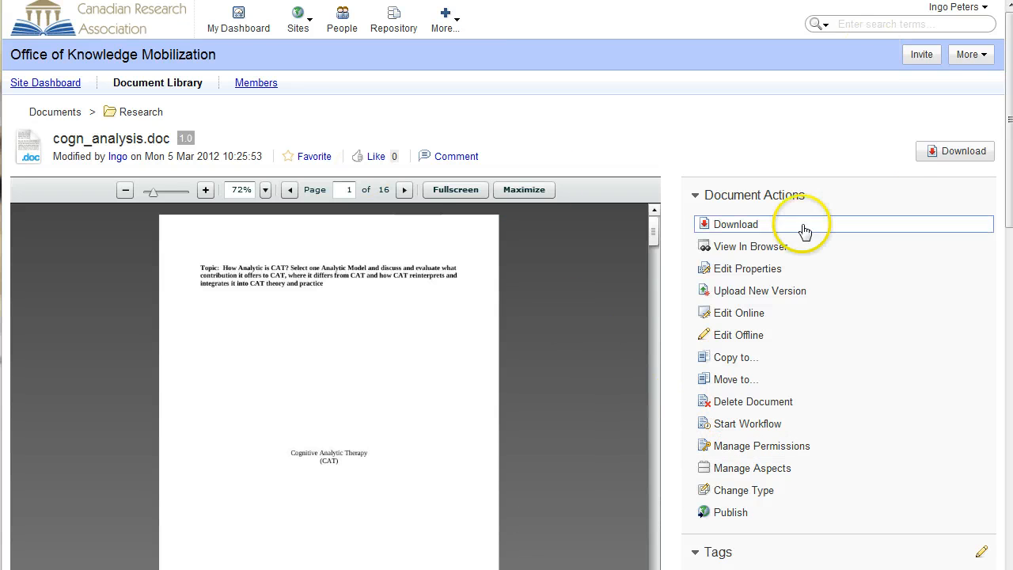
Open the Office of Knowledge Mobilization site from My Dashboard
left_click(240, 24)
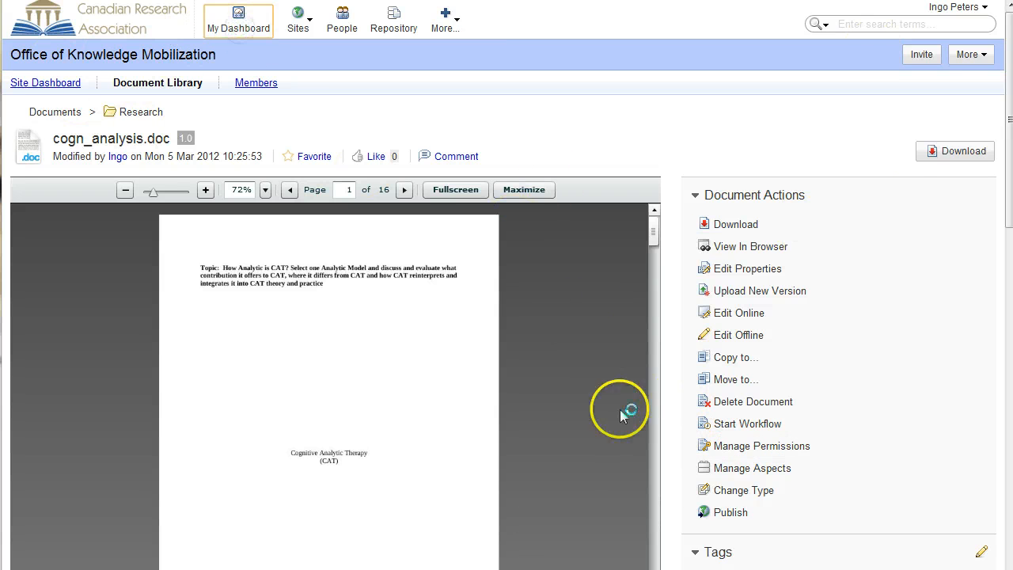
scroll(475, 443, "down", 3)
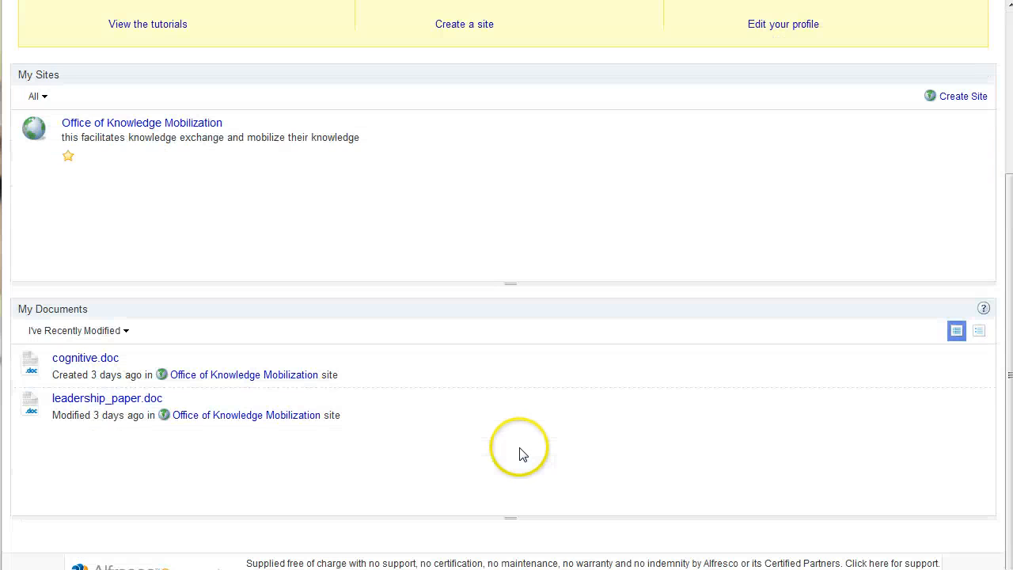
scroll(512, 455, "up", 3)
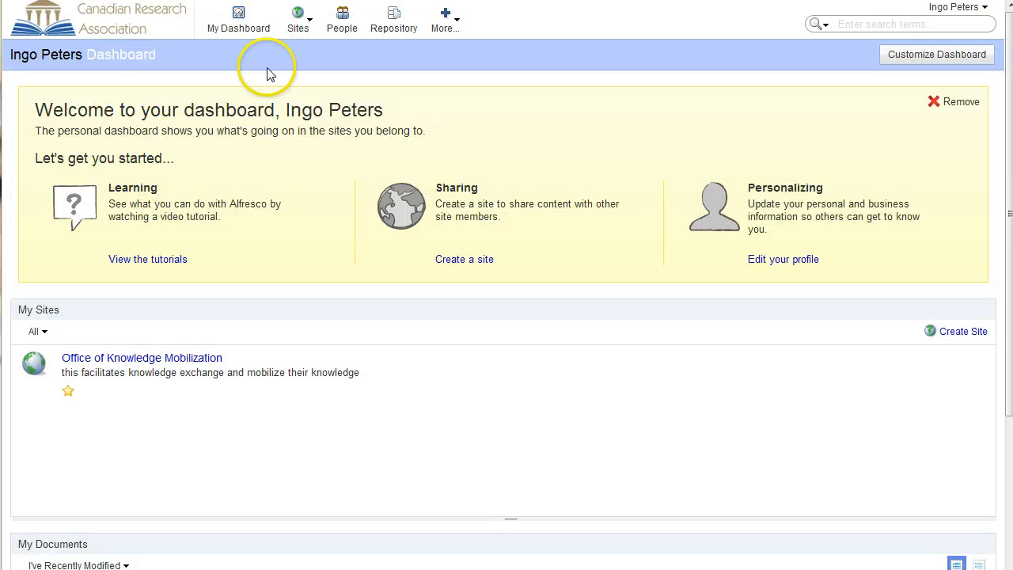
left_click(112, 358)
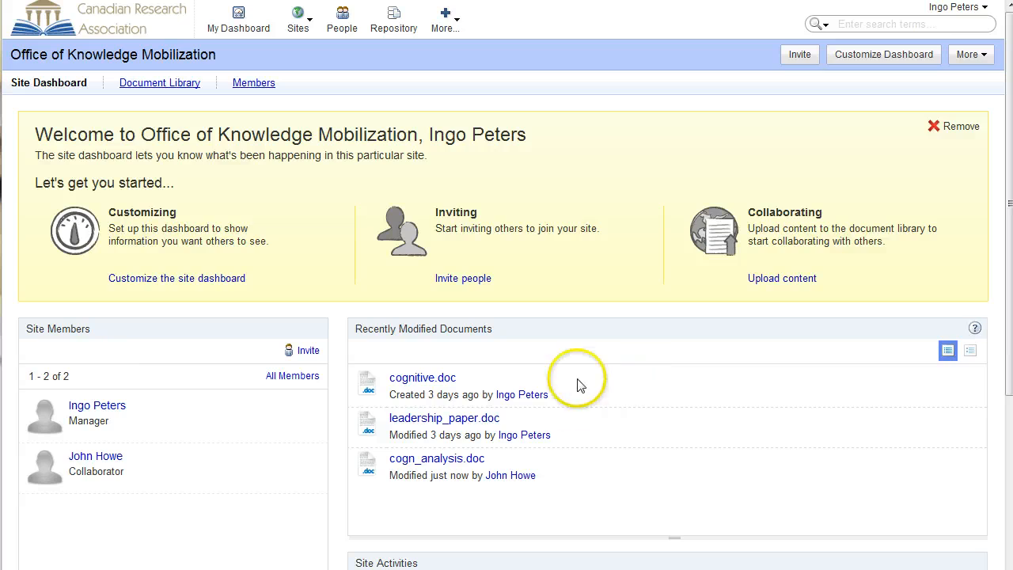
Reload the site dashboard and open cogn_analysis.doc from the new 'commented on' activity
scroll(686, 412, "down", 2)
scroll(685, 411, "down", 3)
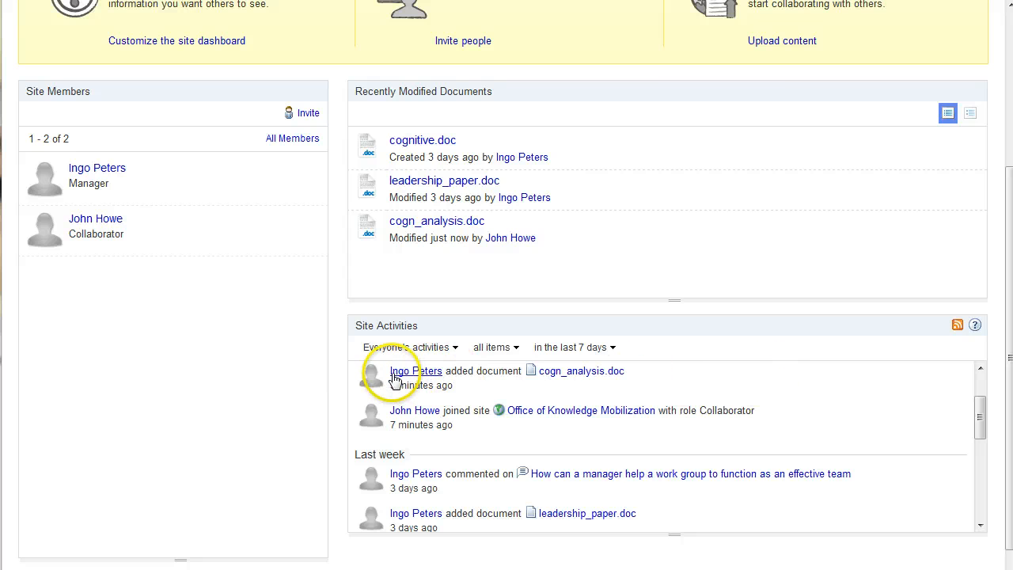
key("F5")
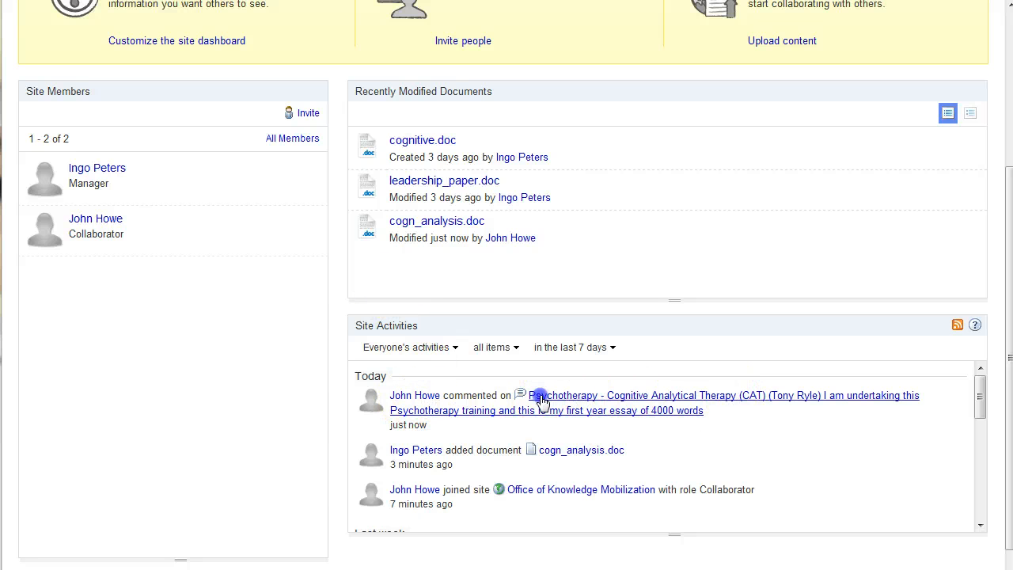
left_click(542, 402)
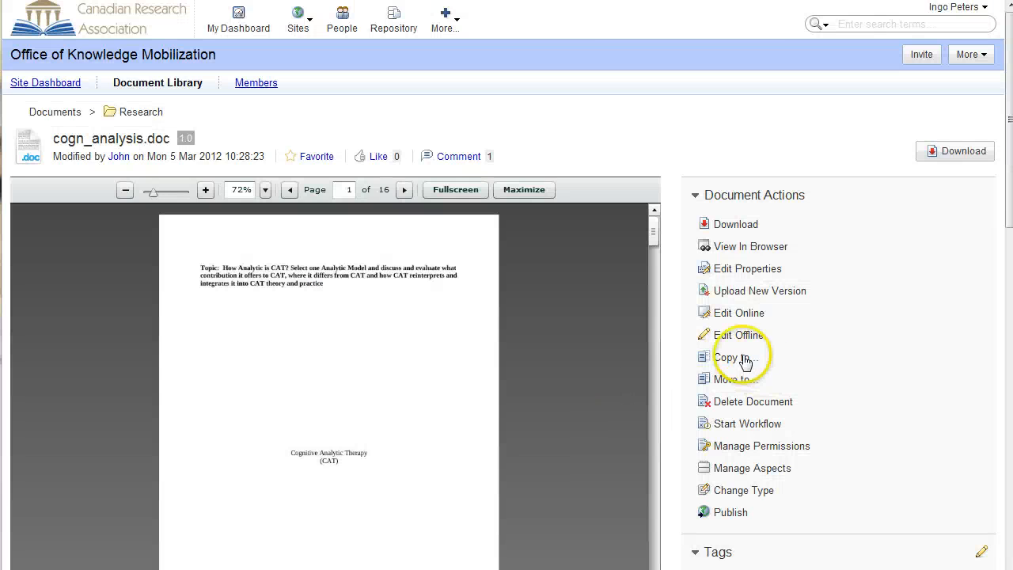
left_click_drag(1007, 196, 996, 384)
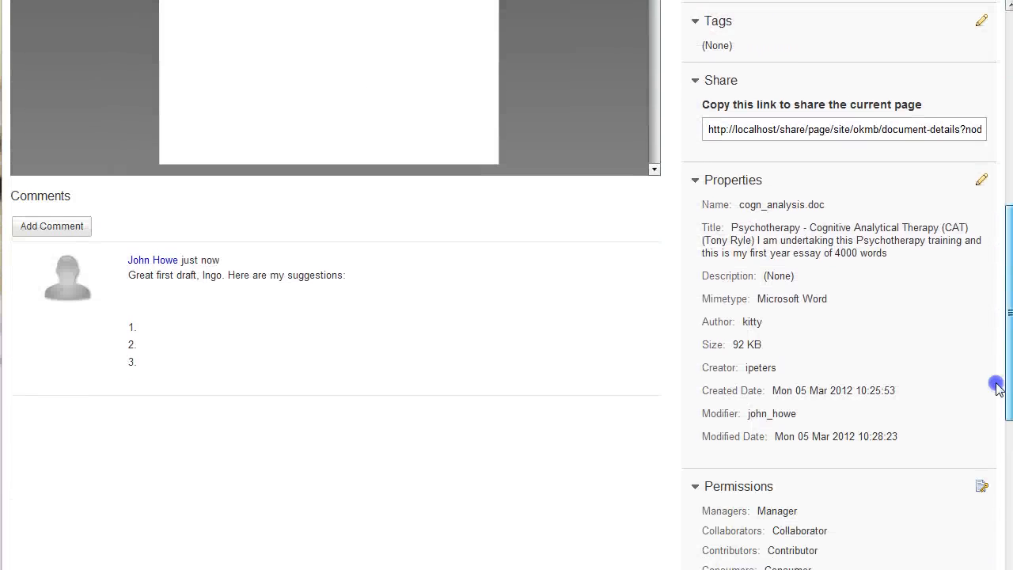
mouse_move(281, 274)
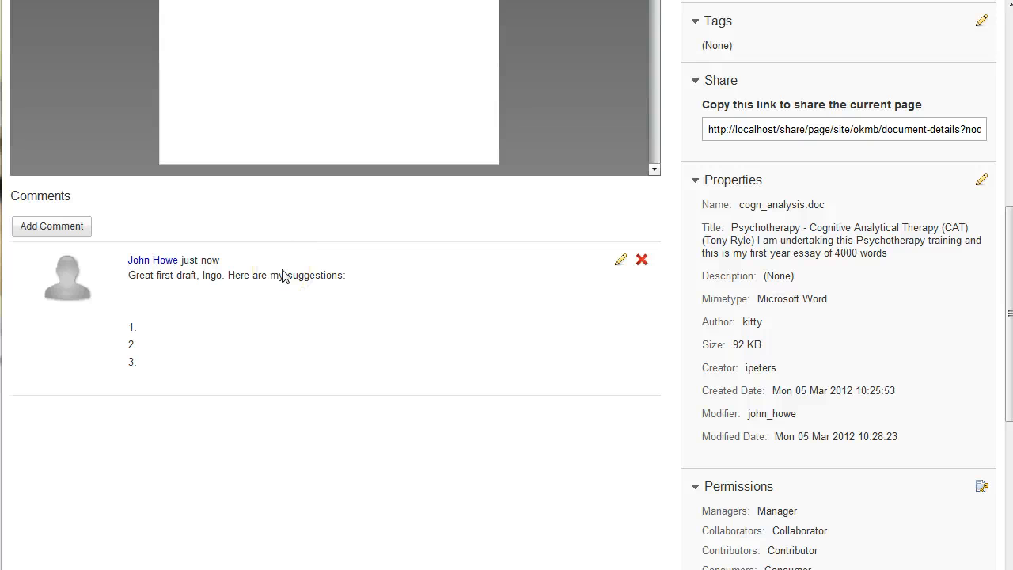